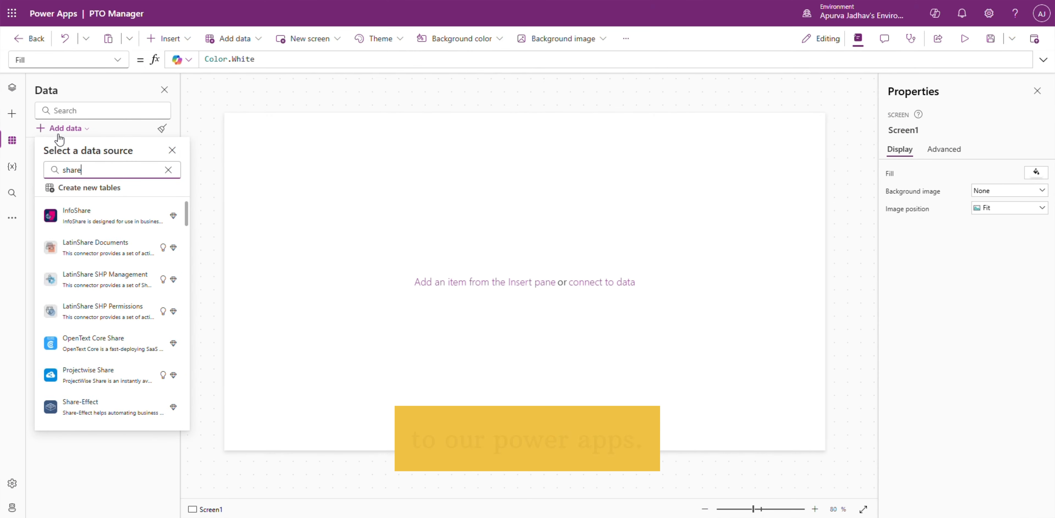
Step: Connect the SharePoint lists Leave Details and Leave Requests to the app as data sources
left_click(78, 210)
left_click(96, 215)
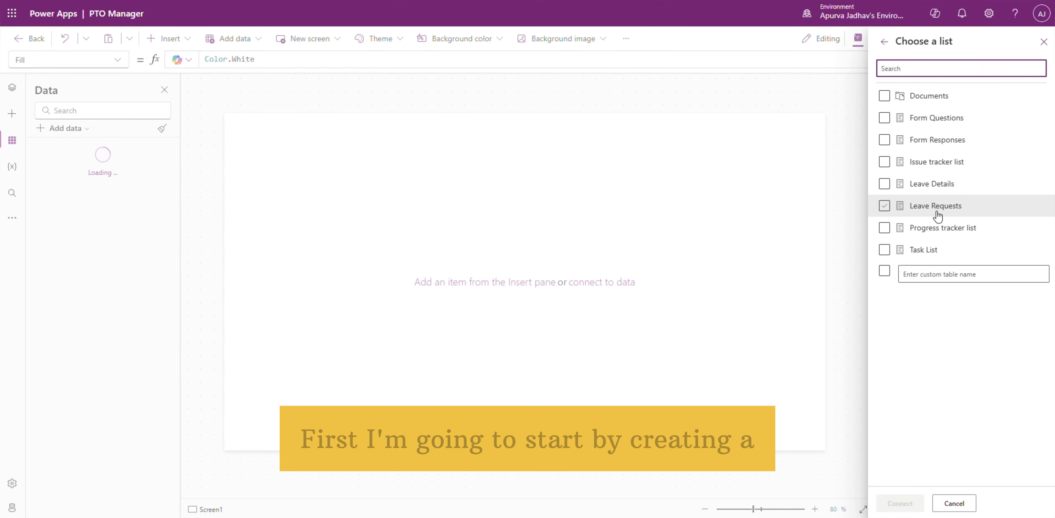
left_click(935, 209)
left_click(884, 181)
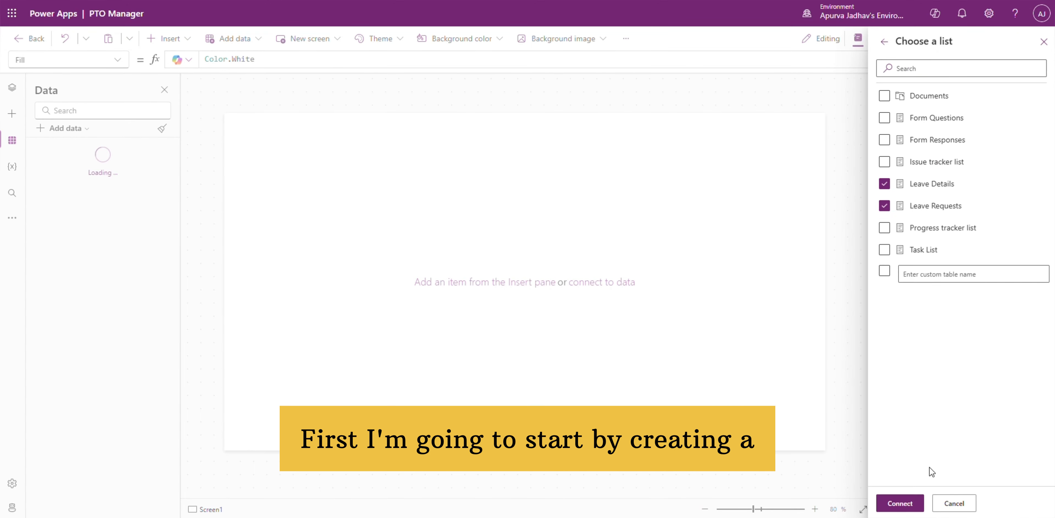
left_click(899, 501)
Step: Rename the app's first screen as Dashboard
double_click(103, 187)
type("Dashboard")
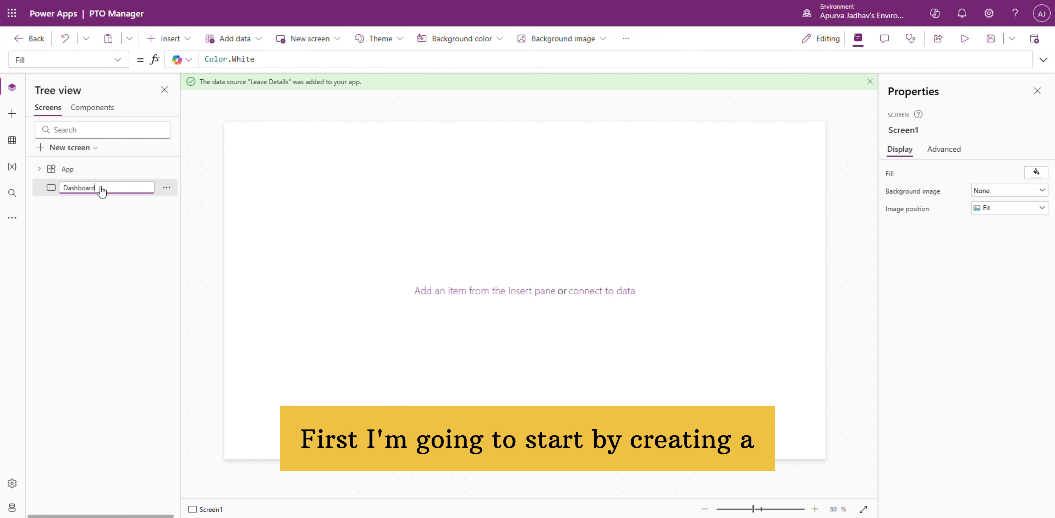
key("Return")
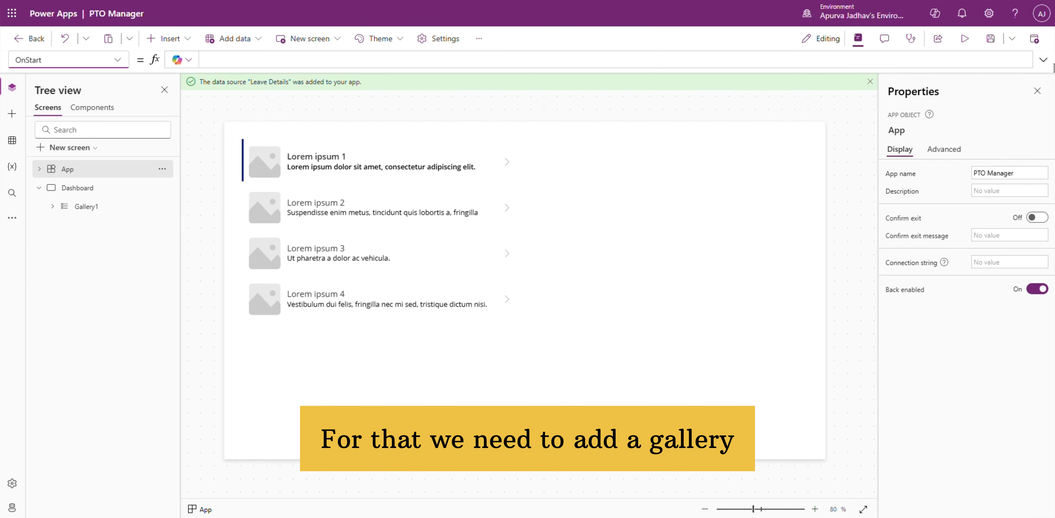
Step: Set the app's OnStart formula to ClearCollect(colLeaveRequest, 'Leave Requests'); ClearCollect(colLeaveDetails, 'Leave Details');
left_click(1043, 60)
type("Clear")
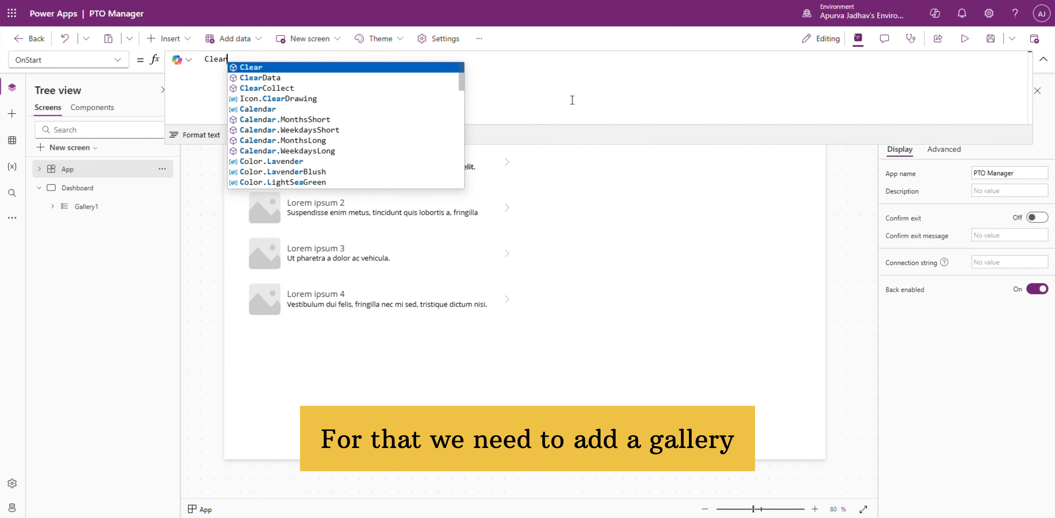
type("Collect(colLeaveRequest, 'Leave Requests');")
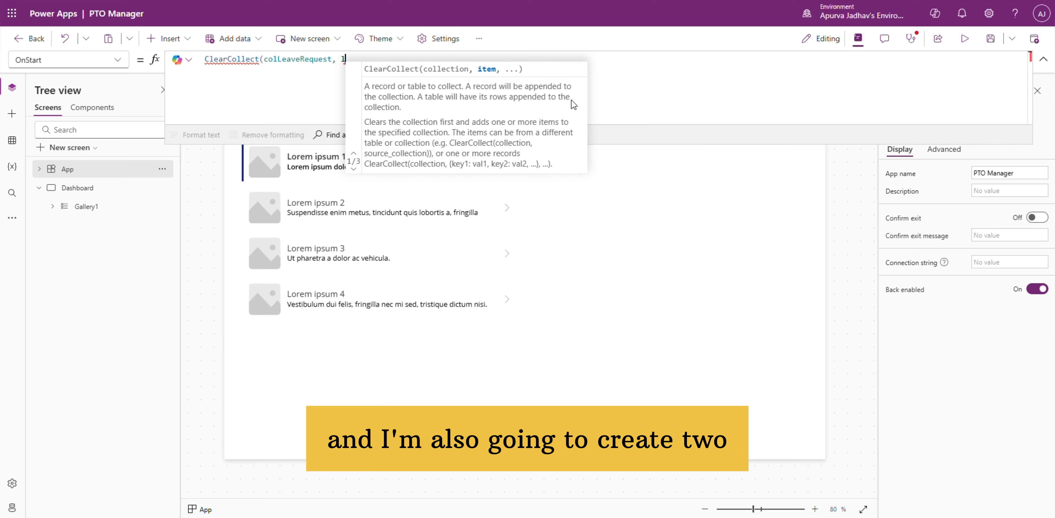
key("shift+Return")
type("ClearCollect(colLeaveDetails, 'Leave Details');")
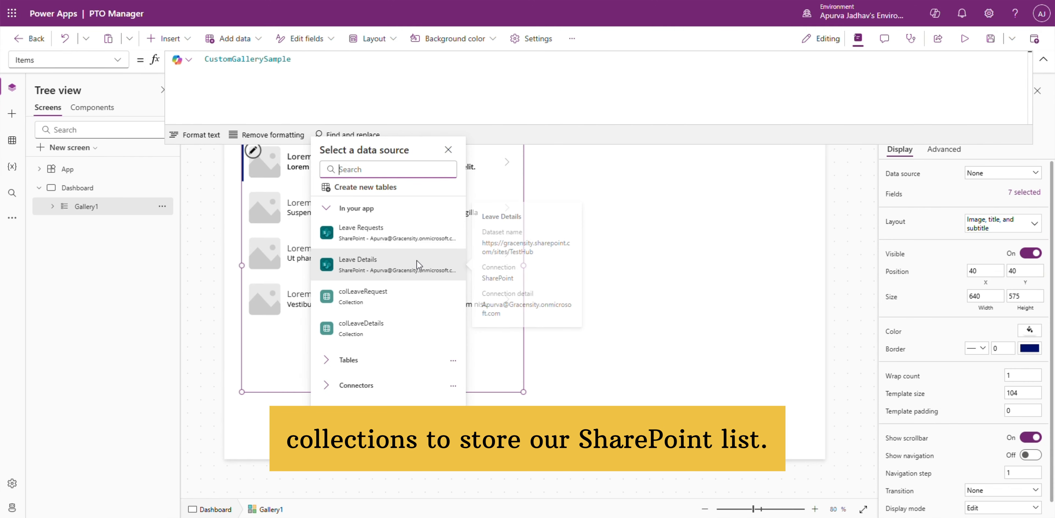
Step: Set the Dashboard gallery's items to colLeaveRequest and its layout to Title and subtitle
left_click(416, 261)
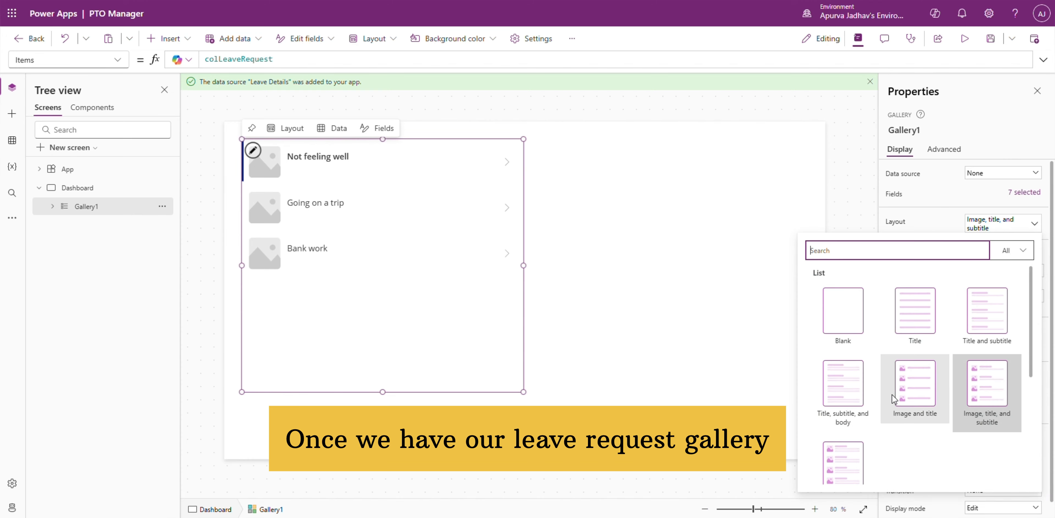
left_click(987, 311)
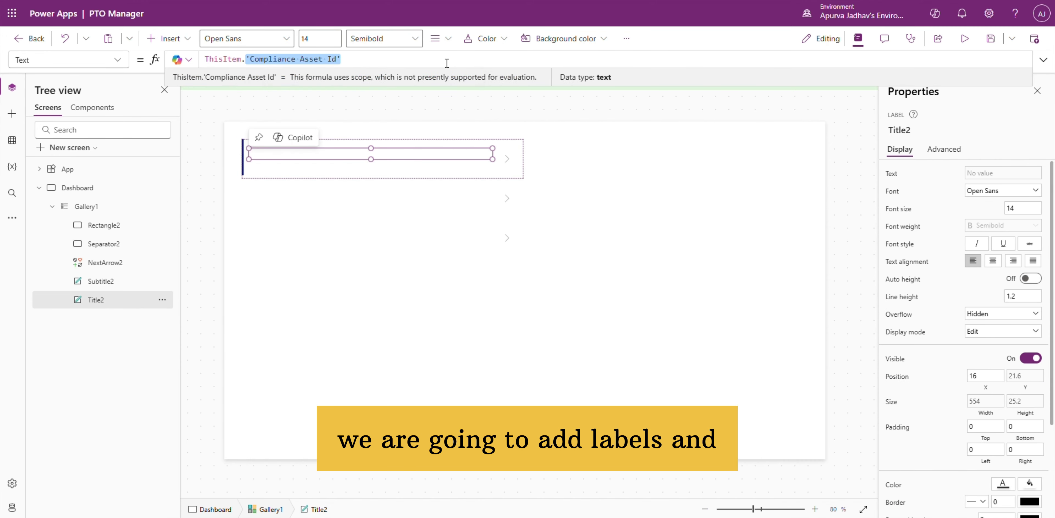
Step: Bind the gallery's title to ThisItem.'Leave Reason' and its subtitle to ThisItem.Status, and place the gallery at X 8, Y 108
type("leav")
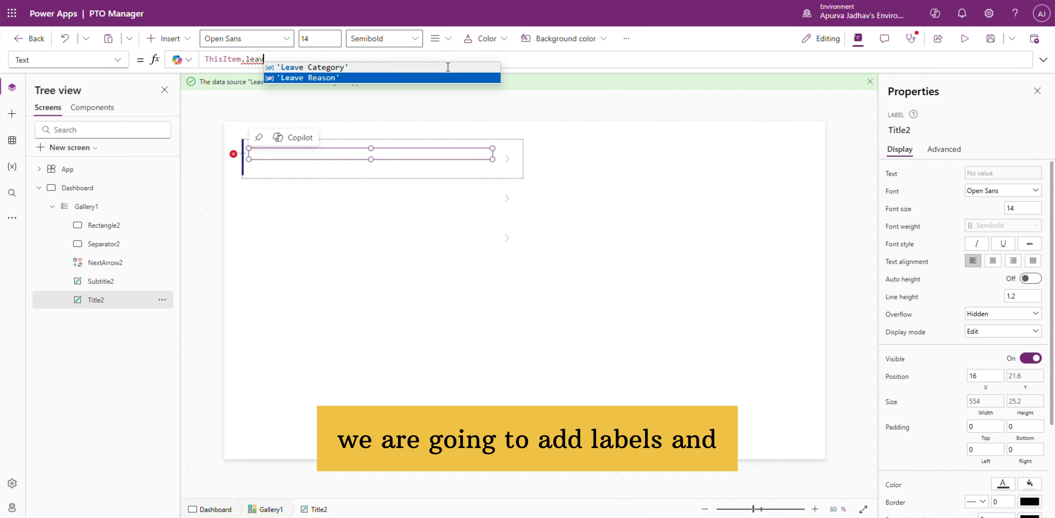
key("Return")
left_click(128, 287)
left_click_drag(246, 60, 372, 81)
type("stat")
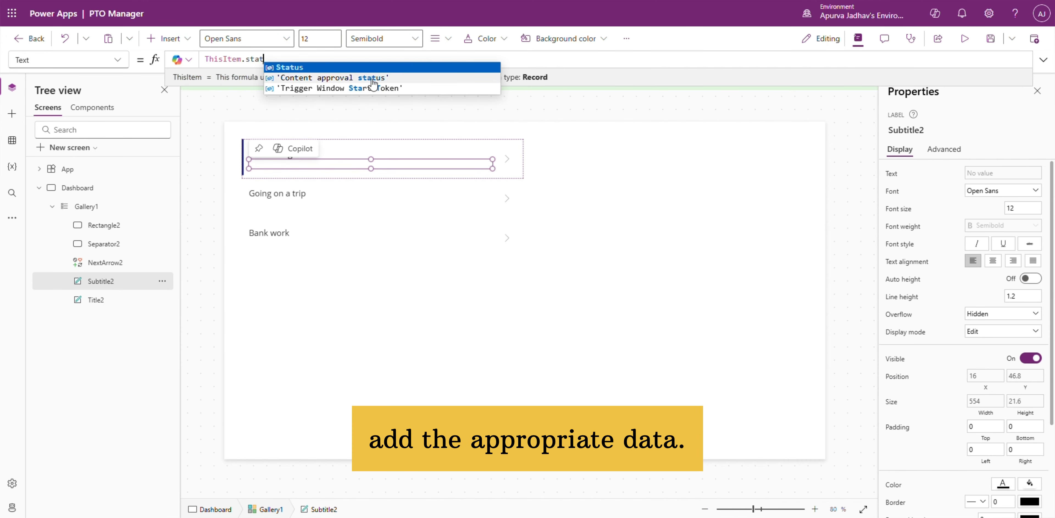
key("Return")
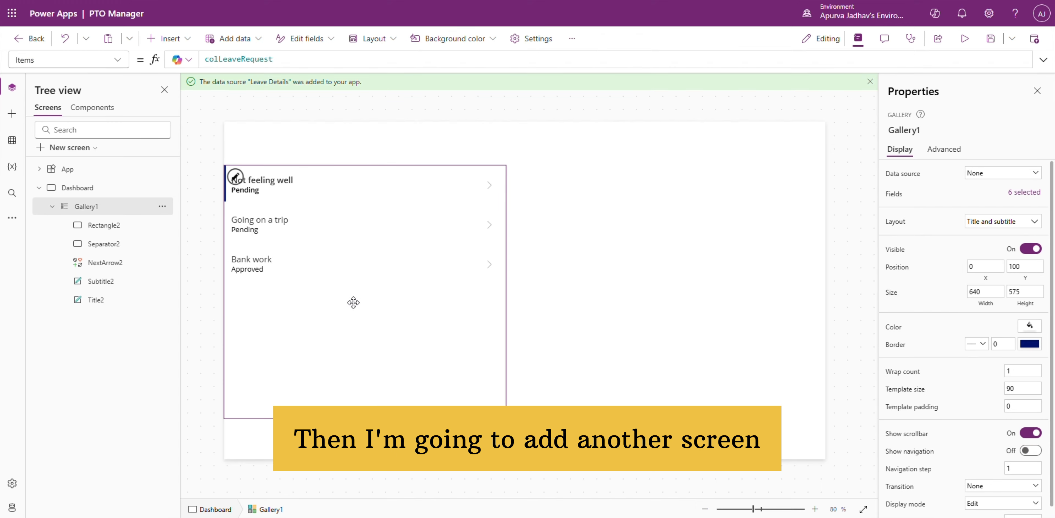
left_click_drag(353, 302, 356, 306)
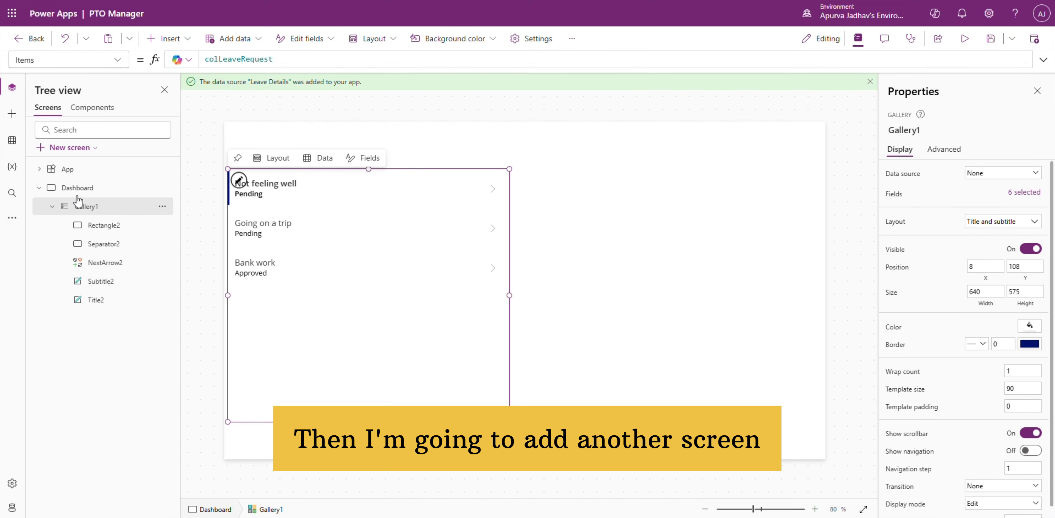
Step: Create a new blank screen and name it Request Screen
left_click(69, 147)
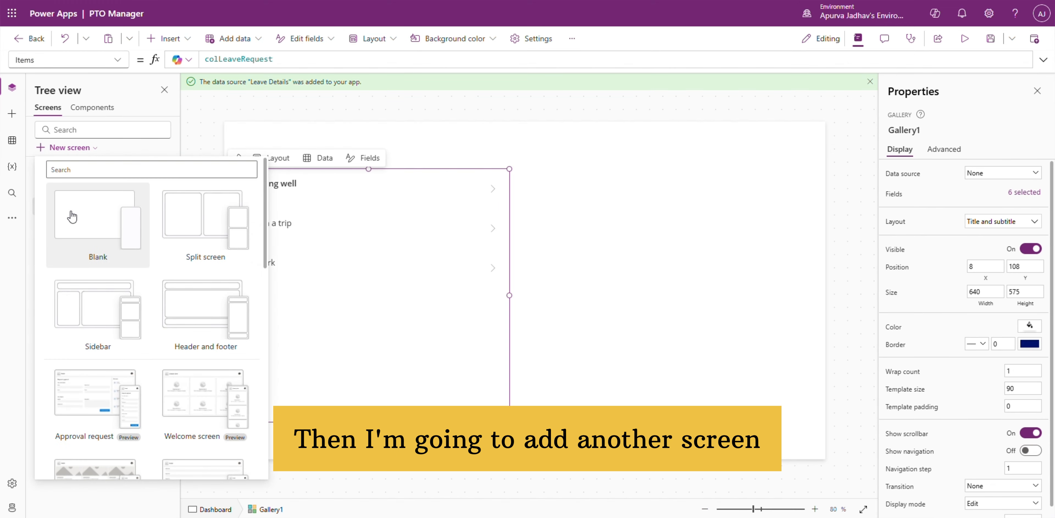
left_click(70, 212)
double_click(89, 320)
type("Request S")
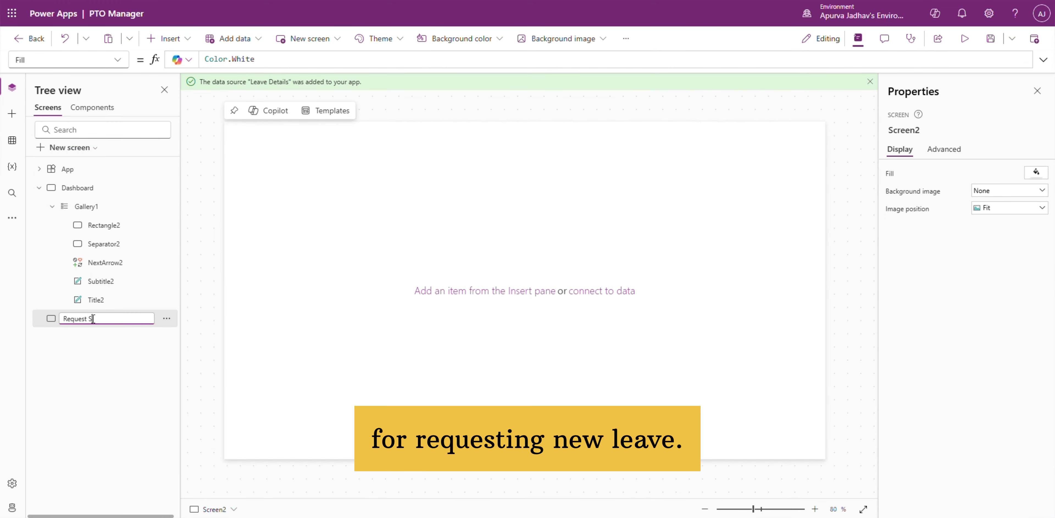
type("creen")
key("Return")
Step: Insert a button on the Dashboard screen above the leave requests gallery and set its text to Add
left_click(107, 190)
left_click(12, 114)
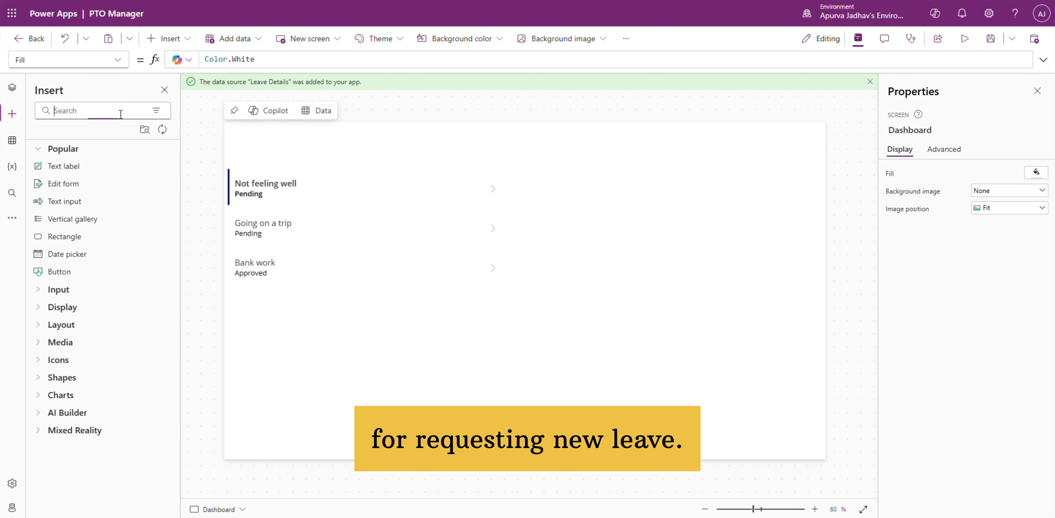
left_click(120, 111)
type("but")
left_click(104, 168)
left_click(12, 88)
left_click(988, 172)
type("Requ")
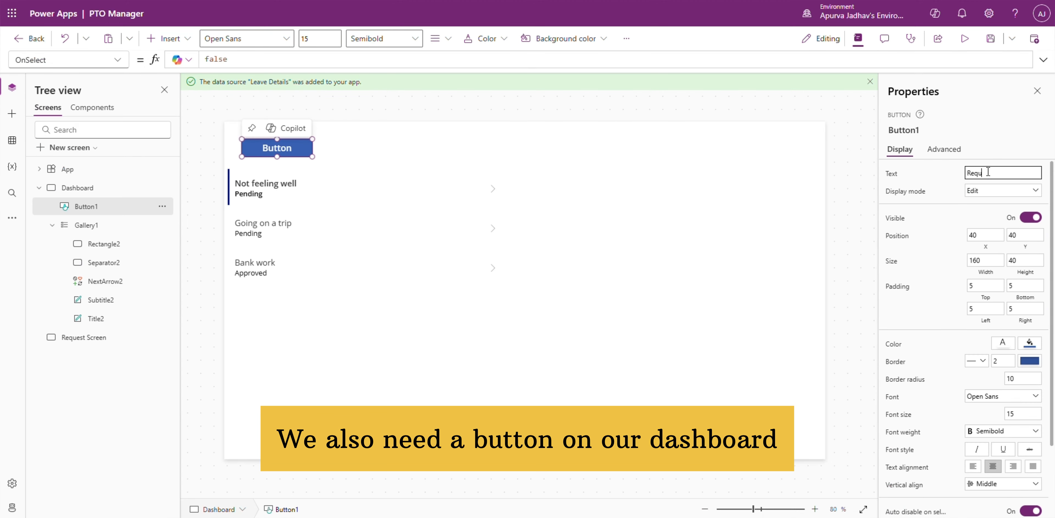
type("est Leave")
left_click_drag(1012, 173, 911, 180)
type("Add")
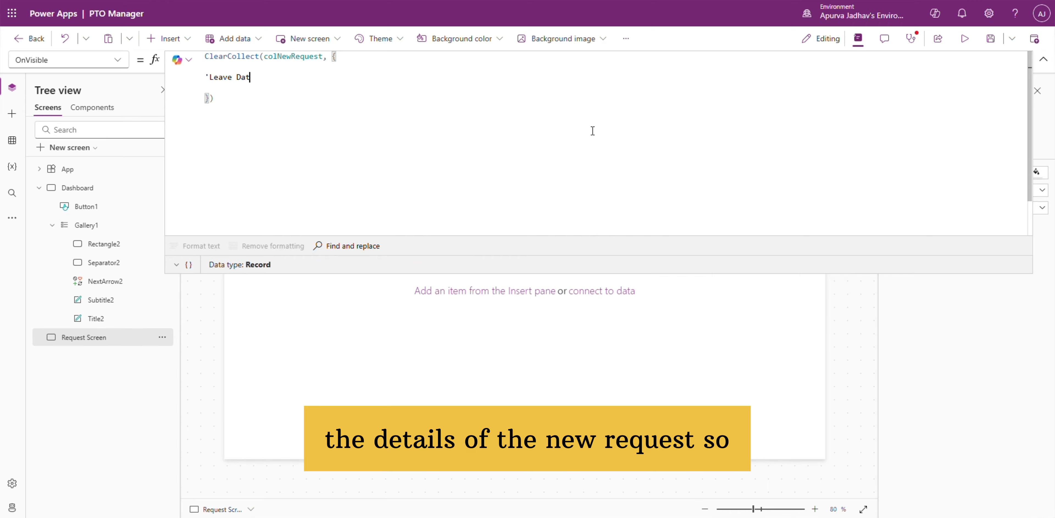
Step: Complete Request Screen's OnVisible formula, collecting 'Leave Date': Today(), Hours: 1 and 'Leave ID': Blank() into colNewRequest with ClearCollect
type("e' : Today(),")
key("Return")
type("Hours: 1")
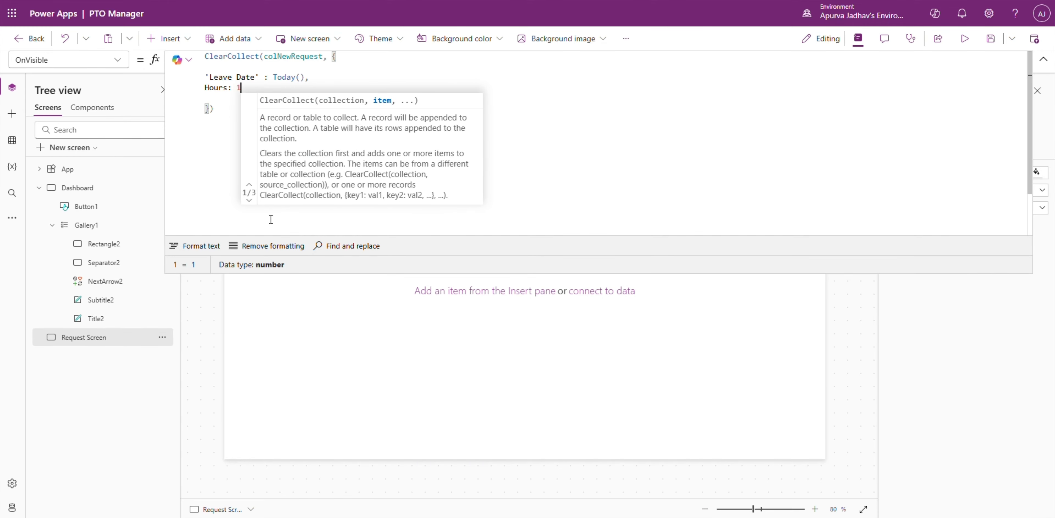
left_click(195, 245)
type(",")
key("Return")
type("'Leave ID")
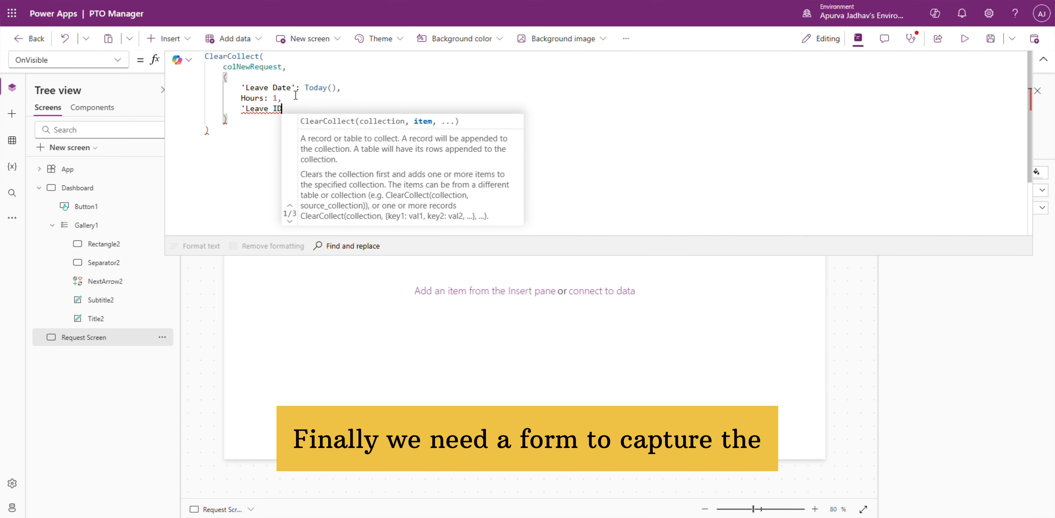
type("' : Blank()")
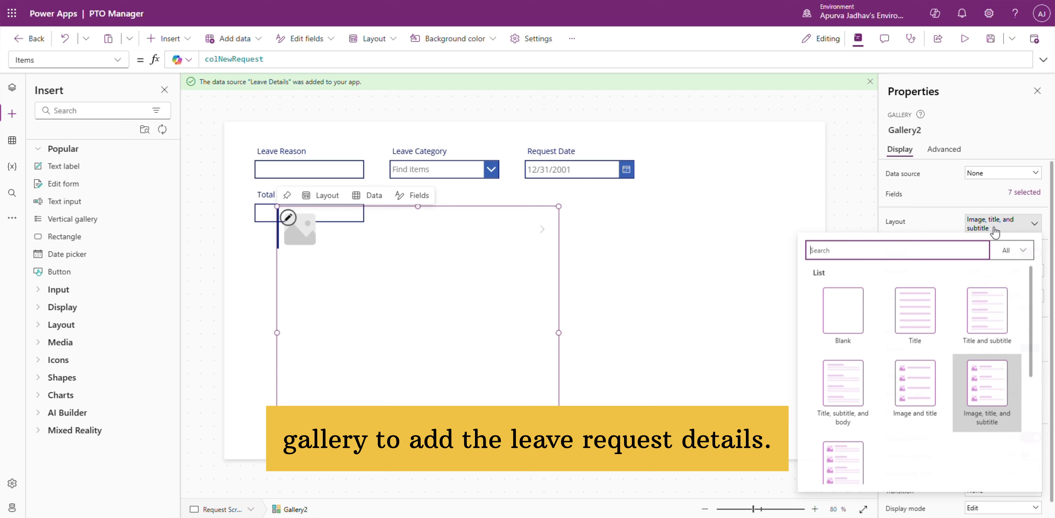
Step: Set the colNewRequest gallery's layout to Title and bind its title label to ThisItem.'Leave Date'
left_click(897, 282)
left_click(12, 87)
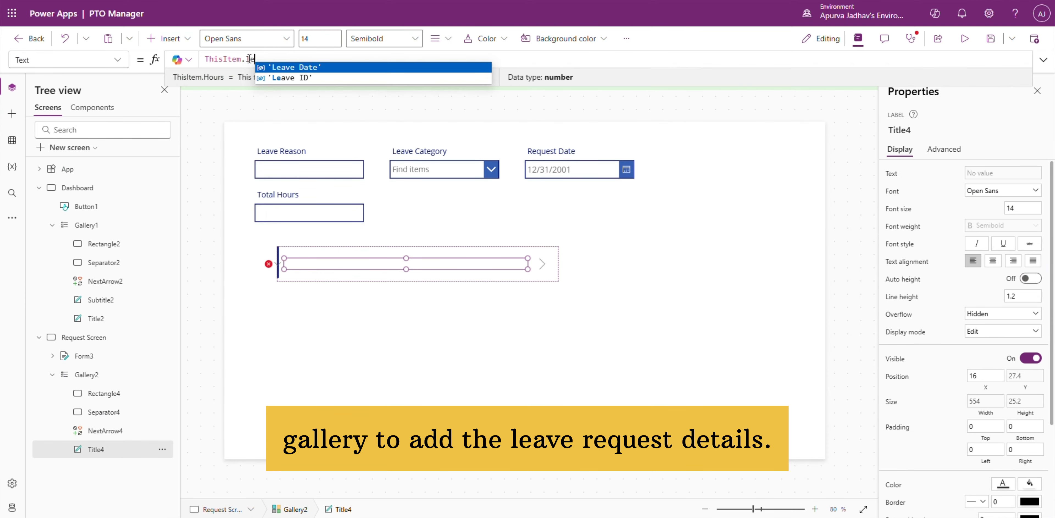
key("Tab")
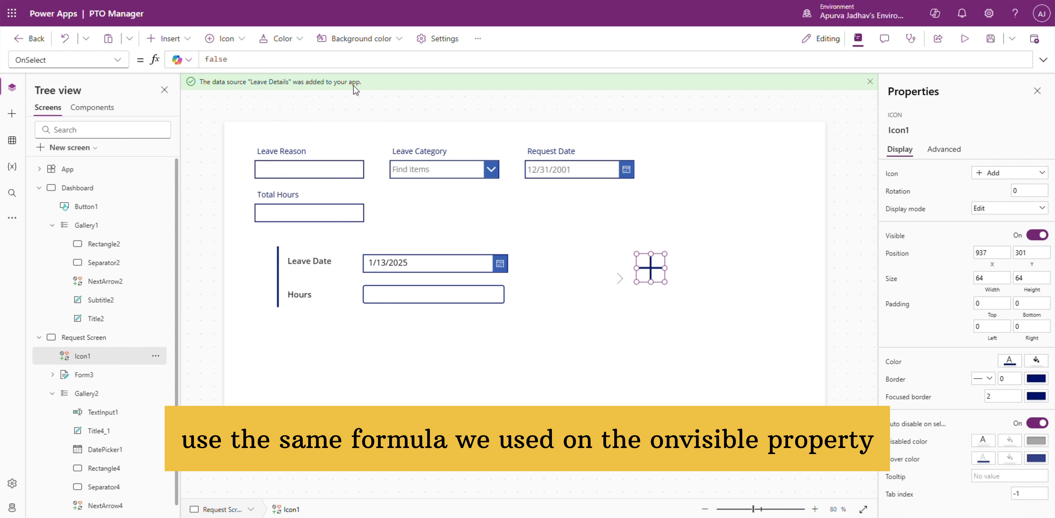
Step: Set the add icon's OnSelect to the screen's colNewRequest formula, using Collect instead of ClearCollect
left_click(338, 59)
left_click(1043, 60)
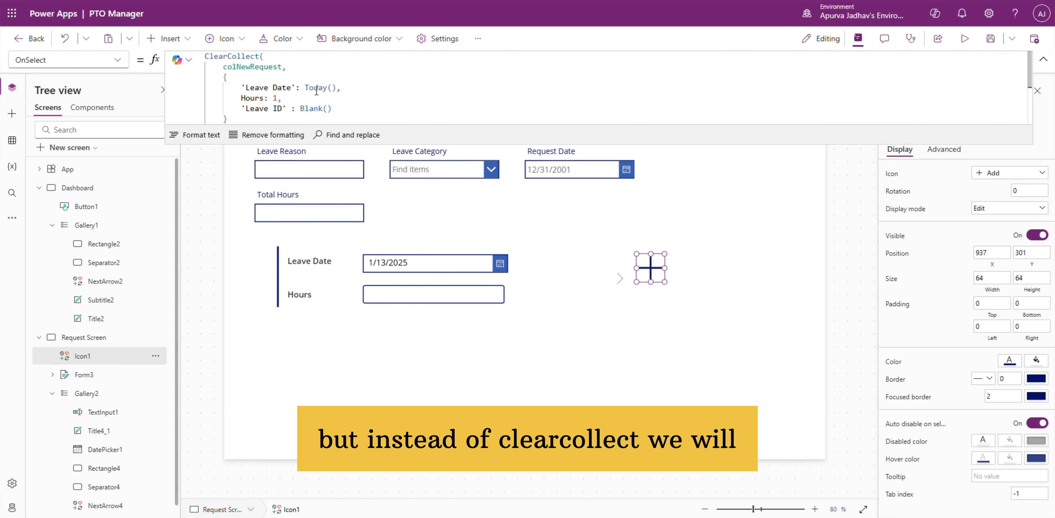
left_click_drag(222, 56, 204, 56)
key("BackSpace")
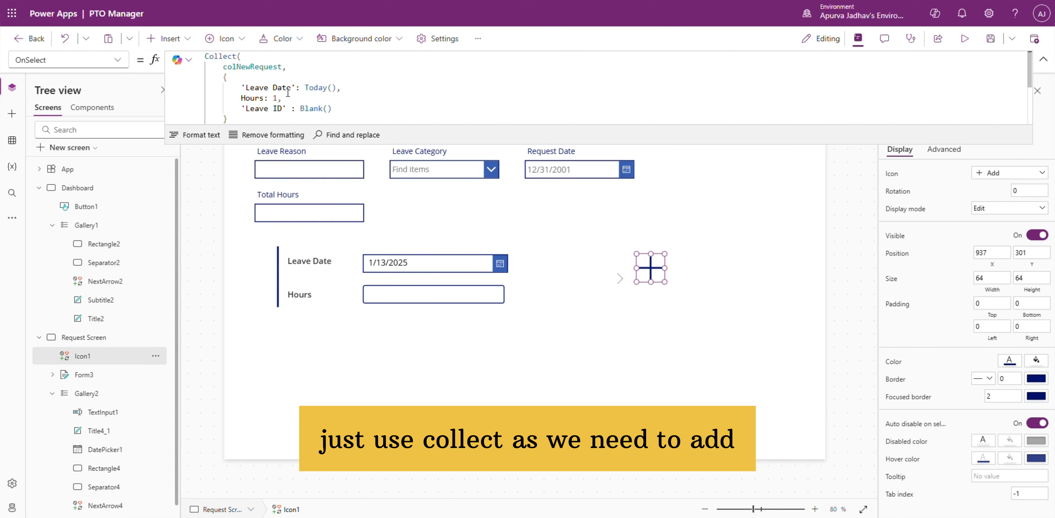
Step: Insert a Trash icon into the row template of the colNewRequest gallery
left_click(99, 393)
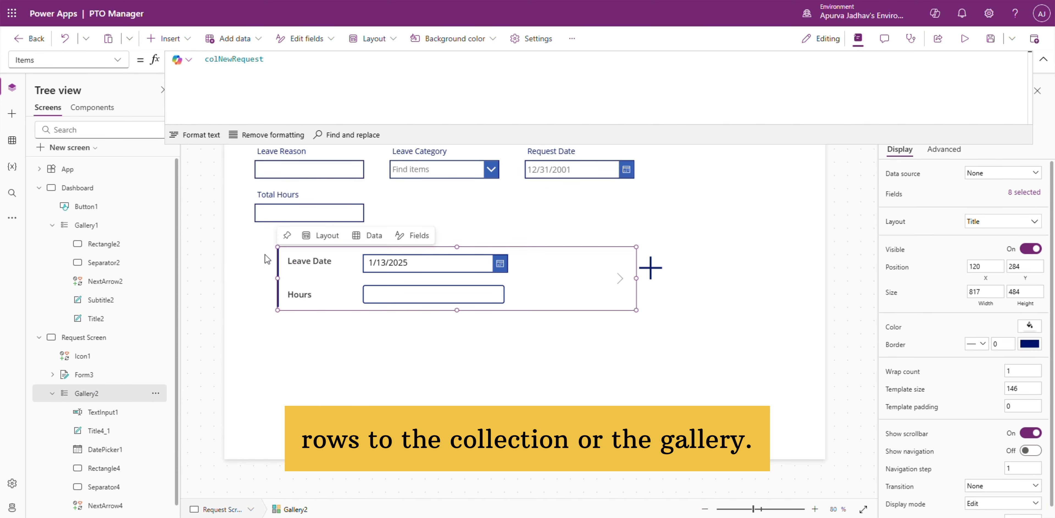
left_click(22, 117)
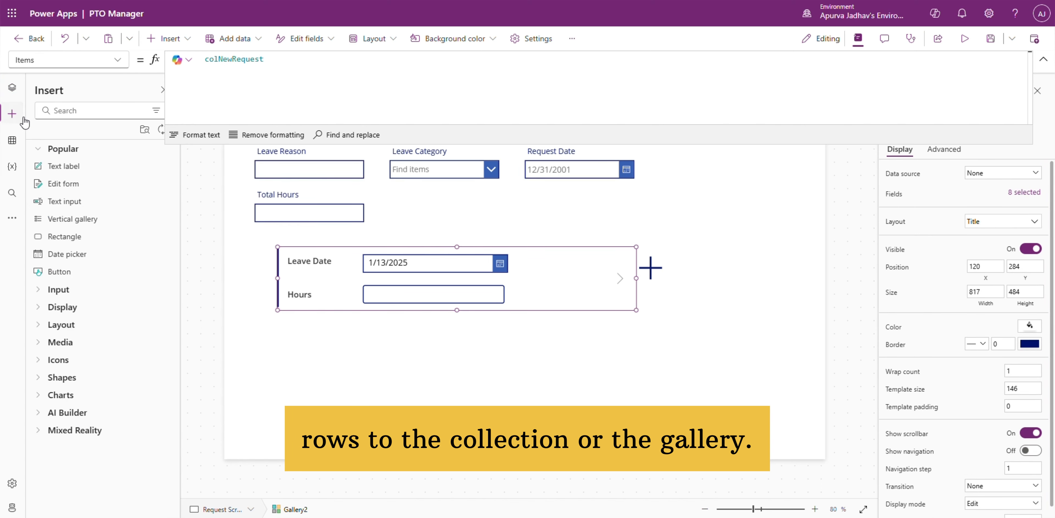
left_click(82, 110)
type("tra")
left_click(109, 224)
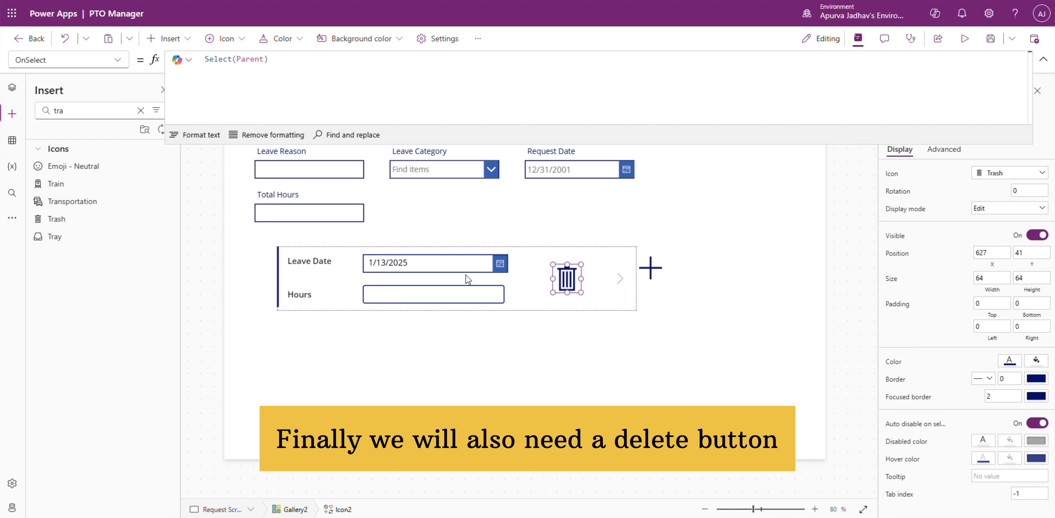
Step: Set the Trash icon's OnSelect formula to Remove(colNewRequest, ThisItem)
left_click(16, 88)
type("emove(")
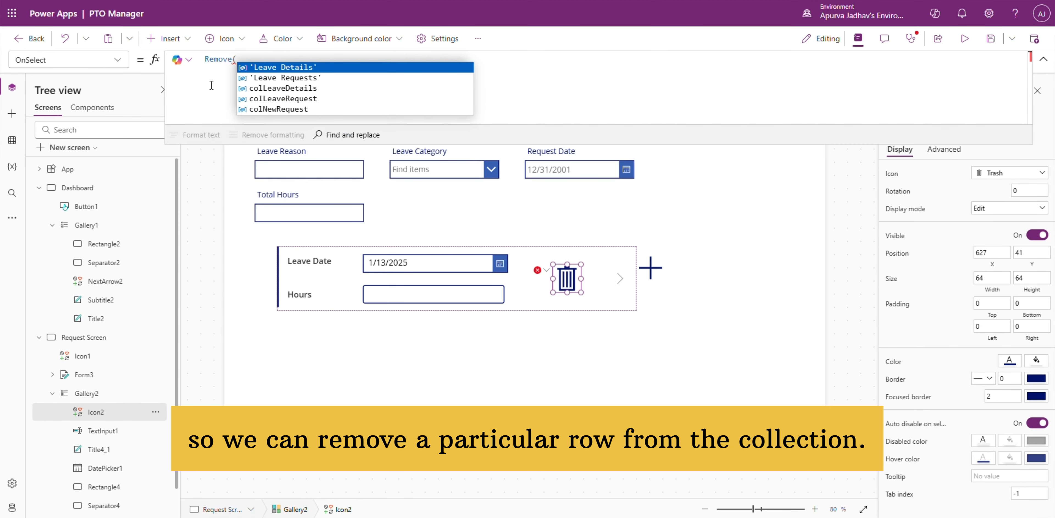
type("colNewRequest, ThisItem)")
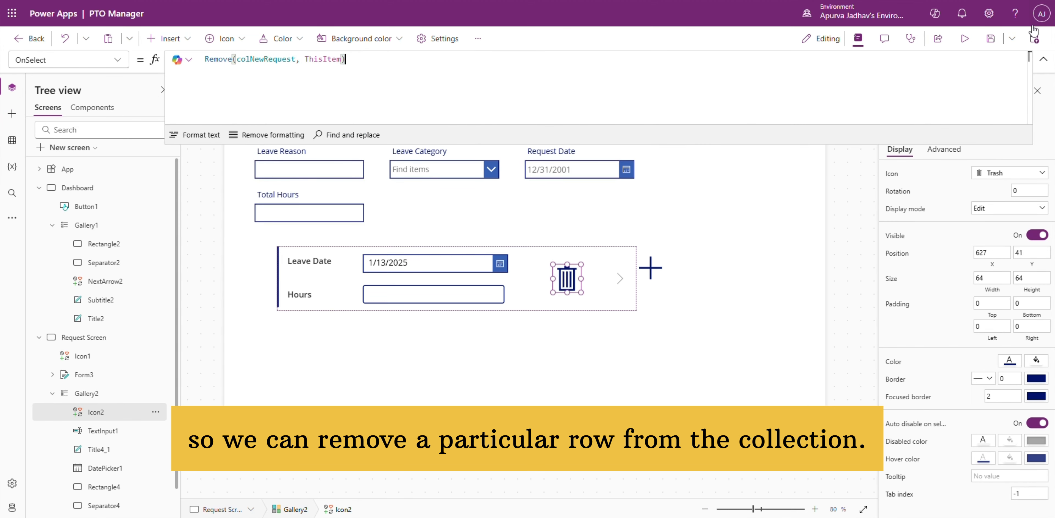
Step: Preview the app and test adding and deleting leave detail rows with the add and trash icons
left_click(956, 41)
left_click(684, 247)
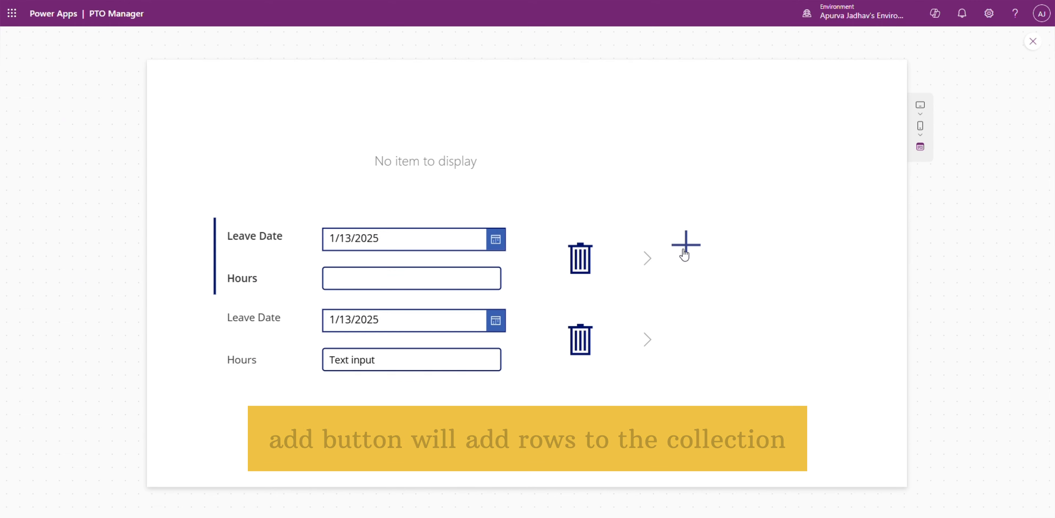
left_click(581, 261)
left_click(689, 251)
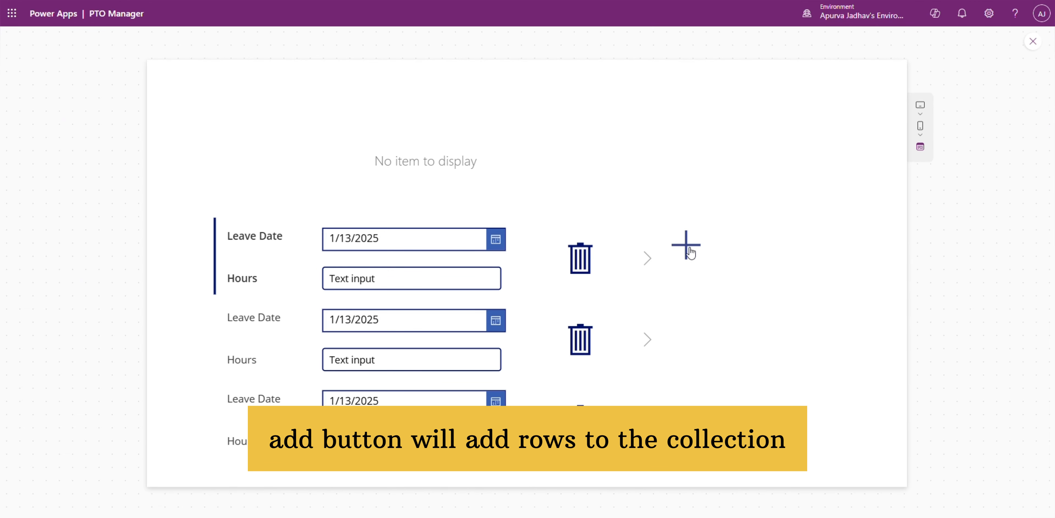
left_click(580, 259)
left_click(580, 259)
left_click(580, 259)
left_click(680, 251)
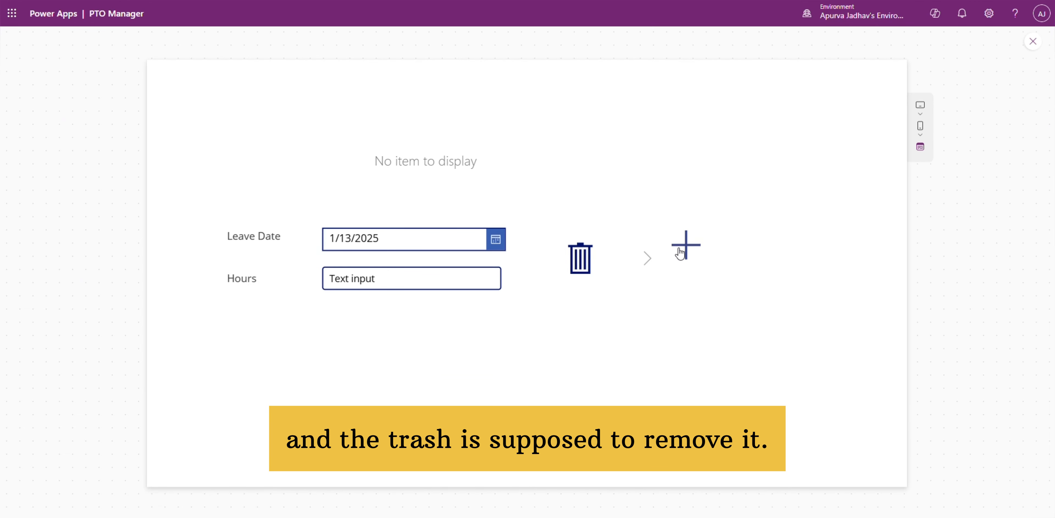
left_click(1031, 41)
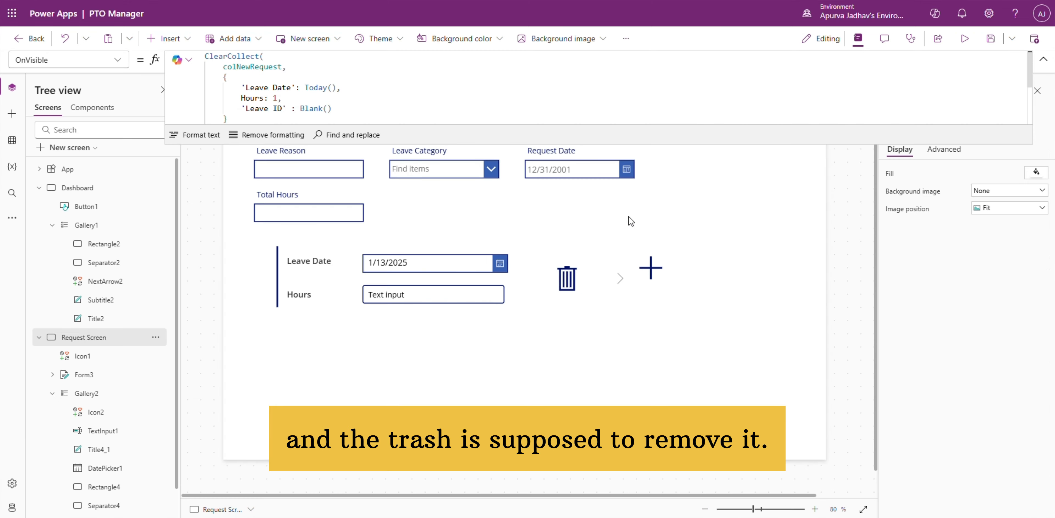
Step: Set the default mode of the Leave Requests form on the Request Screen to New
left_click(530, 234)
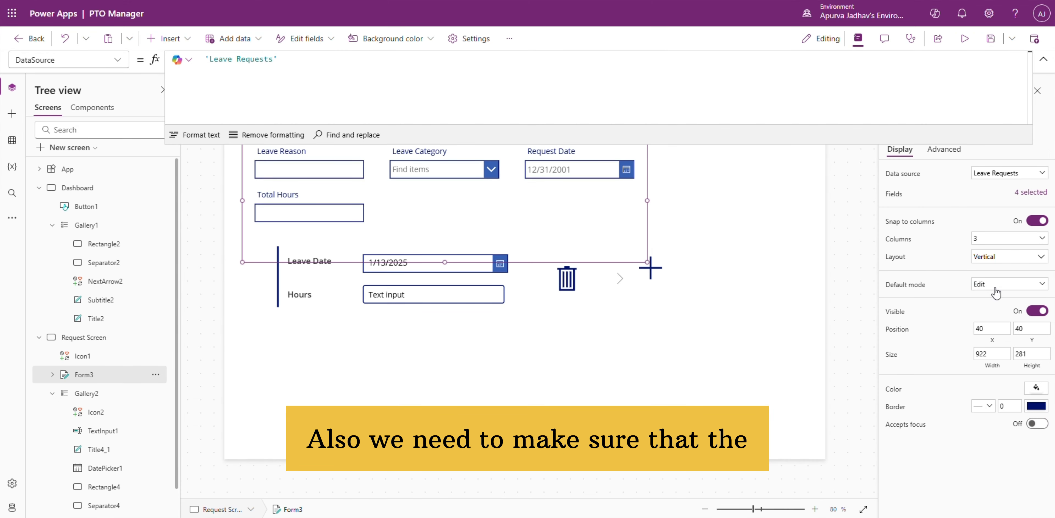
left_click(1044, 59)
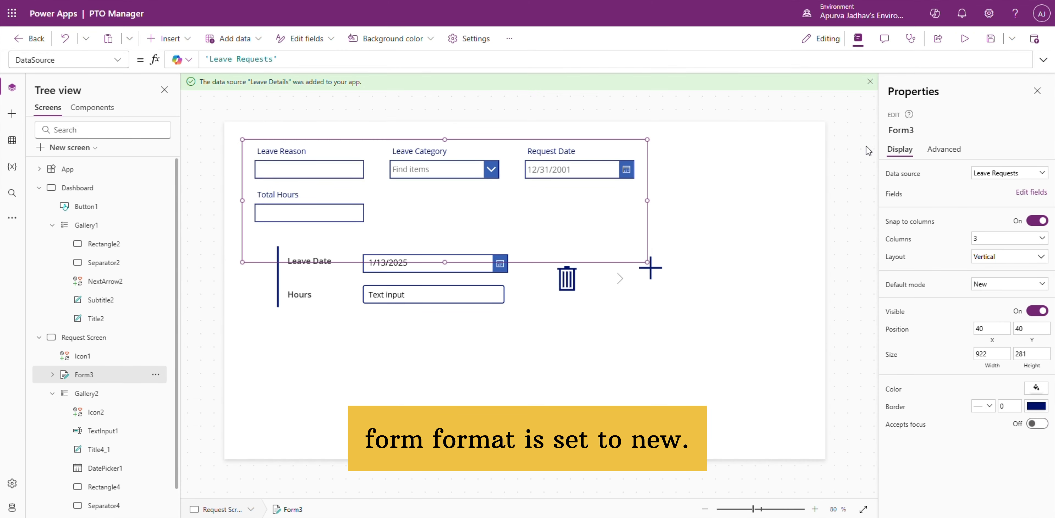
Step: Reposition the leave details gallery below the form, aligned with its edge, and move the add icon beside it to X 940, Y 360
left_click(464, 376)
left_click_drag(457, 246, 458, 280)
left_click_drag(278, 369, 250, 369)
left_click_drag(574, 348, 567, 332)
left_click_drag(648, 266, 651, 296)
Step: Insert a button for submitting the leave request on the Request Screen and enter its text
left_click(12, 115)
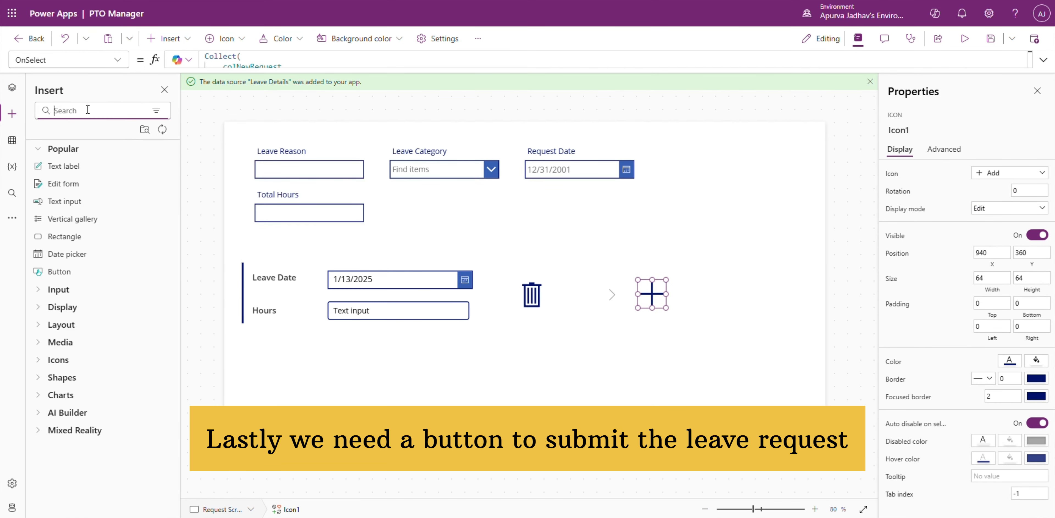
type("bu")
left_click(123, 165)
left_click(1006, 174)
type("SubmitForm(Form3")
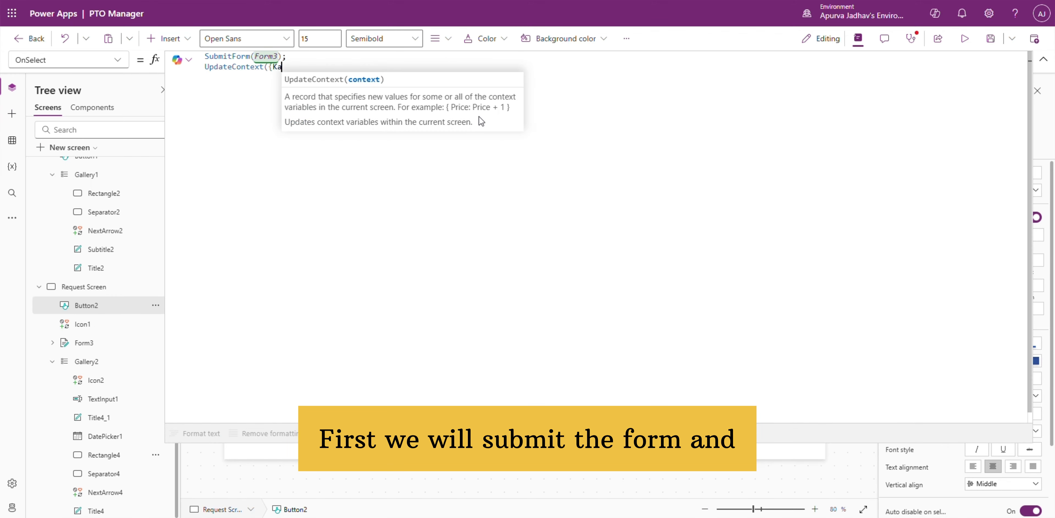
Step: In the submit formula, store the last Leave Requests record in LastSubmittedRequest and ClearCollect each Gallery2 row's Leave Date and Hours into colNewRequest
type("stSubmittedRequest: Last(")
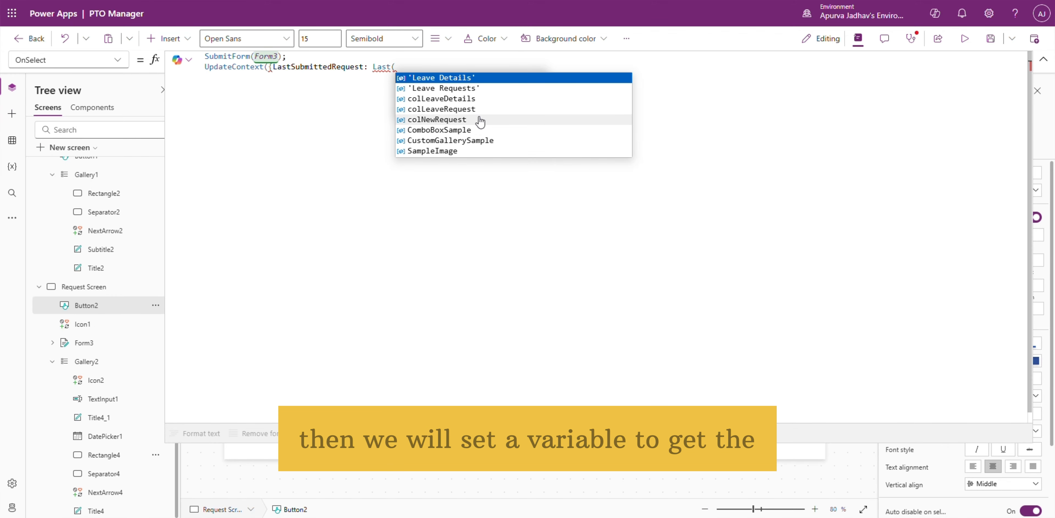
type("'Leave Requests')});  ClearCollect(colNewRequest, ForAll(Gallery2.AllItems, {}")
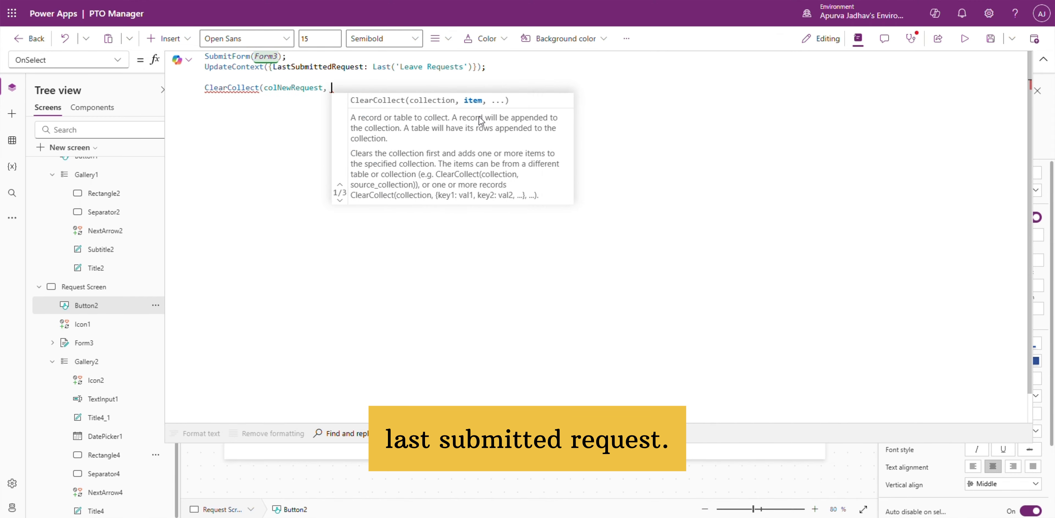
key("Return")
type("'Leave Date': DatePicker1.SelectedDate,")
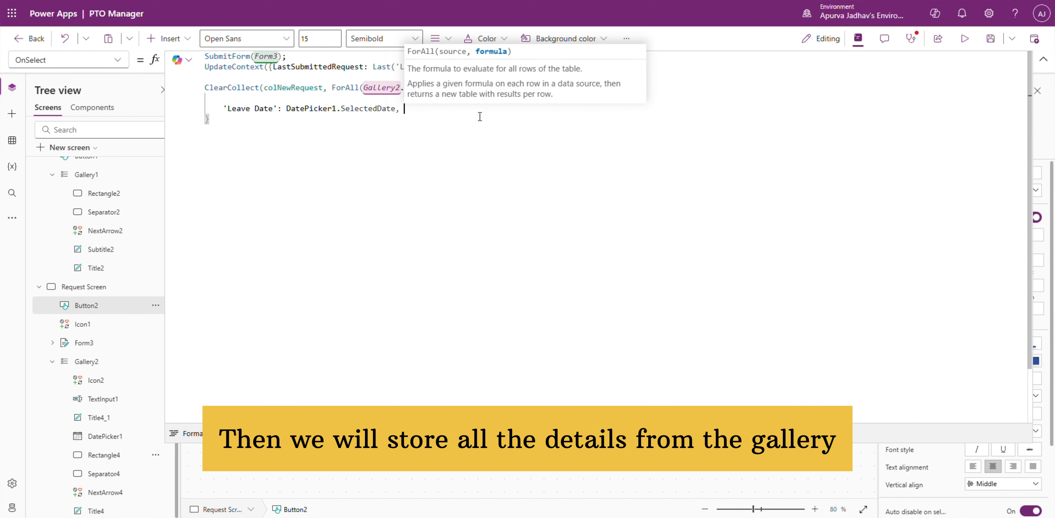
key("Return")
type("Hours: Value(TextInput1.Text)")
key("Down")
type("));")
Step: Begin a ForAll over colNewRequest that patches a new default record to 'Leave Details'
key("Return")
key("Return")
type("ForAll(")
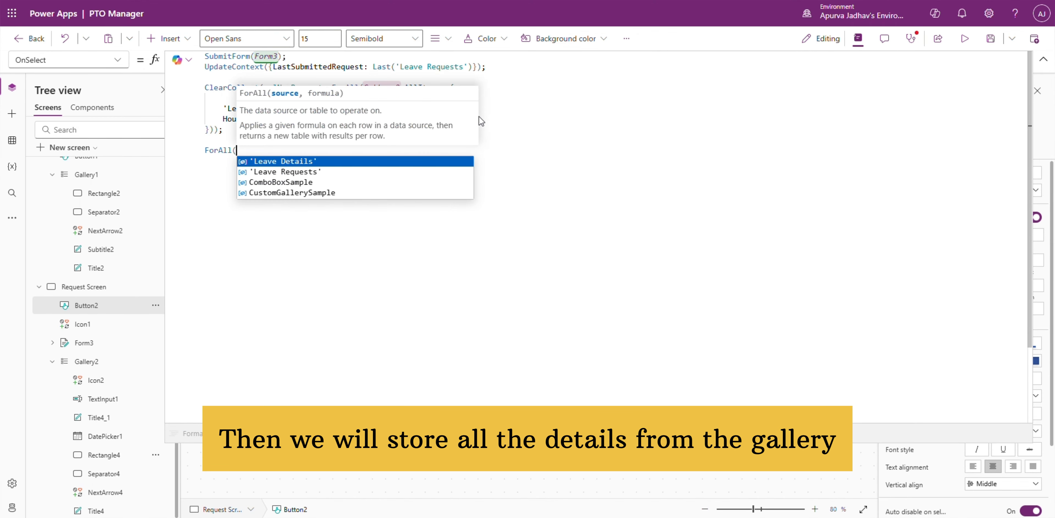
type("colNewRequest, Patch('Leave Details', Defaults('Leave Details'),")
key("Return")
key("Return")
type("{")
key("Return")
key("Return")
key("Return")
key("Return")
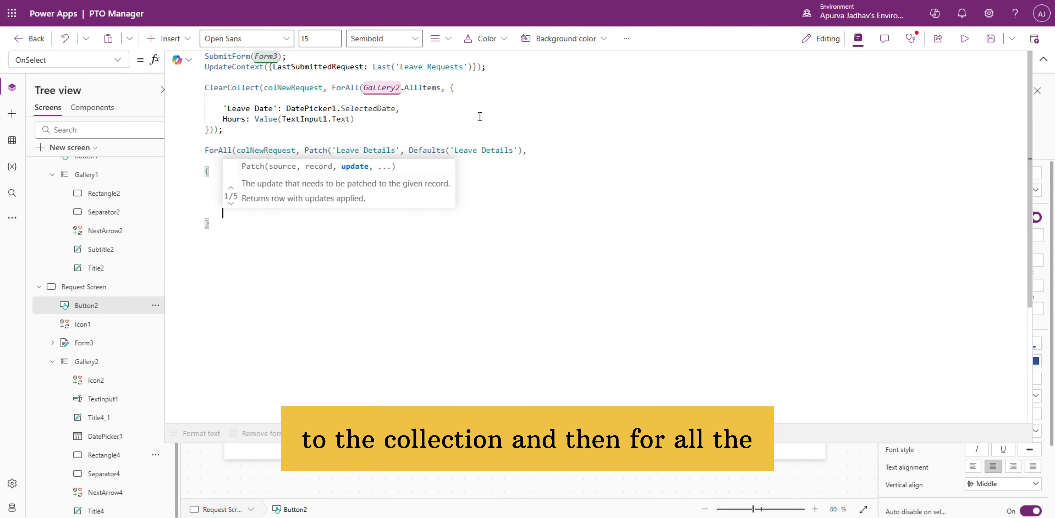
Step: Add a 'Leave ID' lookup record to the patch, with ID, Id and Value all set to LastSubmittedRequest.ID
left_click(463, 169)
key("Return")
type("'Leave ID': {")
key("Return")
key("Return")
key("Up")
type("ID : LastSubmittedRequest.ID,")
key("Return")
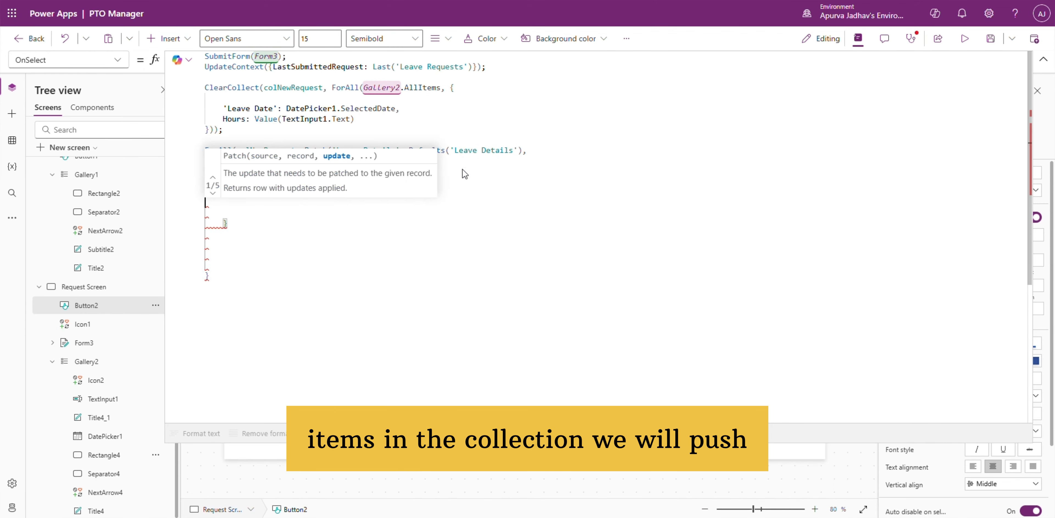
type("Id: LastSubmittedRequest.ID,")
key("Return")
type("Value: ;a")
key("BackSpace")
key("BackSpace")
type("LastSubmittedRequest.ID")
left_click(310, 235)
type(",")
Step: Patch 'Leave Date' with ThisRecord.'Leave Date' and Hours with Value(ThisRecord.Hours), and close the ForAll statement
key("Return")
type("'Leave Date': ThisRecord.'Leave Date',")
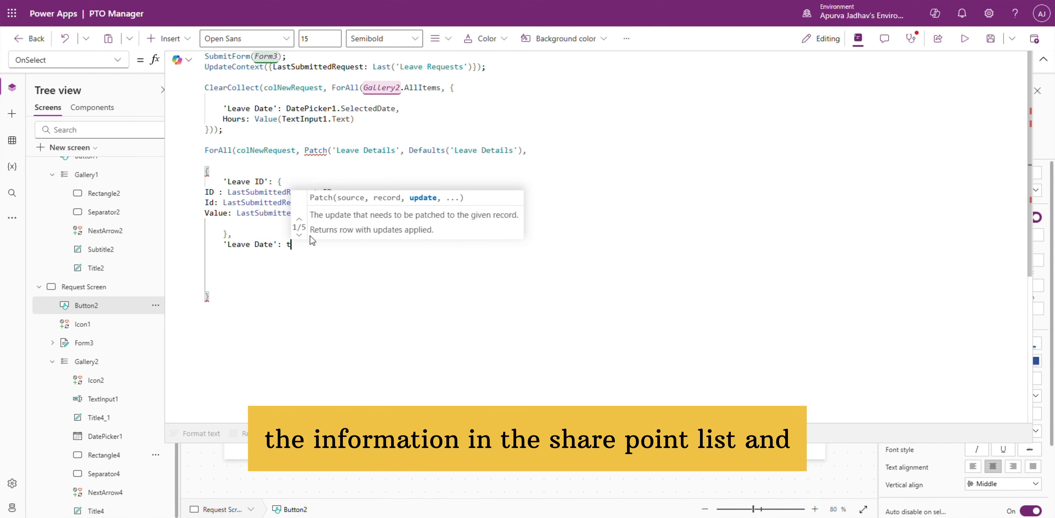
key("Return")
type("Hours: Value(ThisRecord.Hours)")
left_click(254, 308)
type("));")
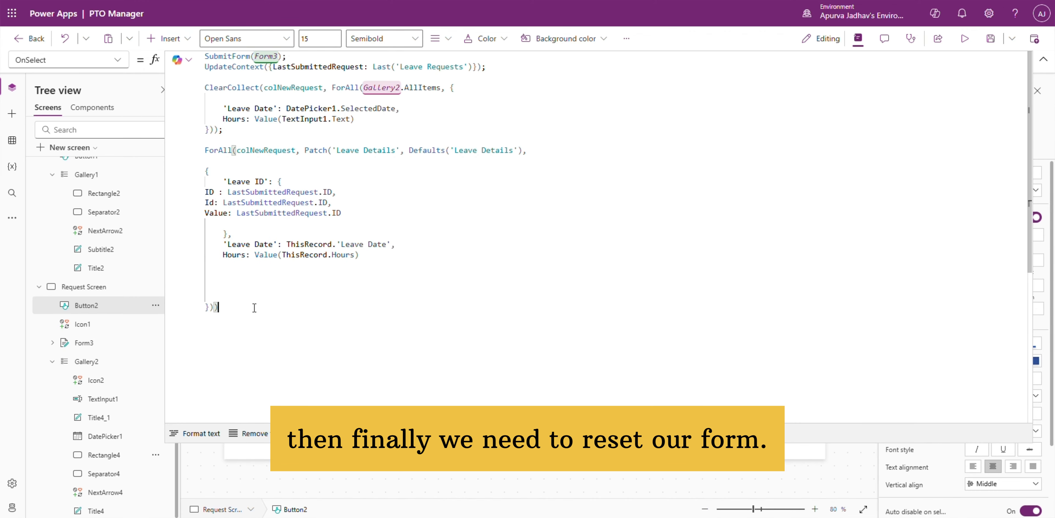
Step: Finish the submit formula by resetting Form3 and re-collecting colNewRequest with Leave Date Today(), Hours 1 and Leave ID Blank()
key("Return")
type("ResetForm(Form3);")
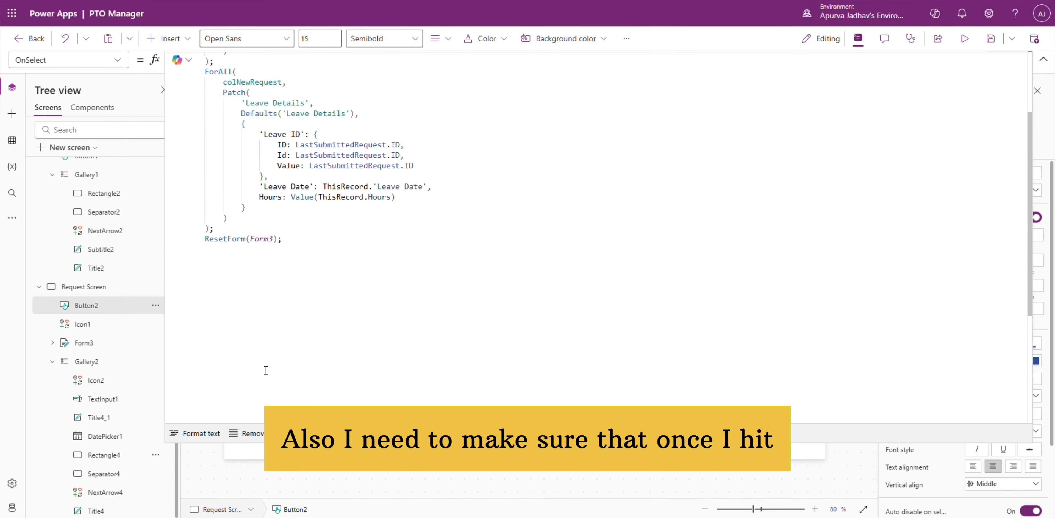
scroll(248, 205, "down", 3)
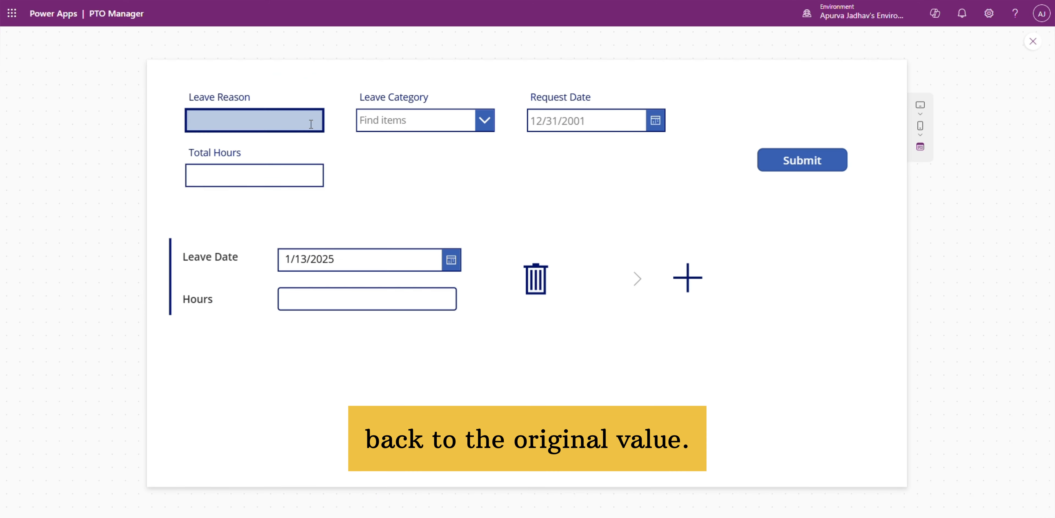
Step: In the preview, fill in a request with reason "need a leave", category Personal, request date 1/15/2025 and total hours 10
type("need a leave")
left_click(484, 120)
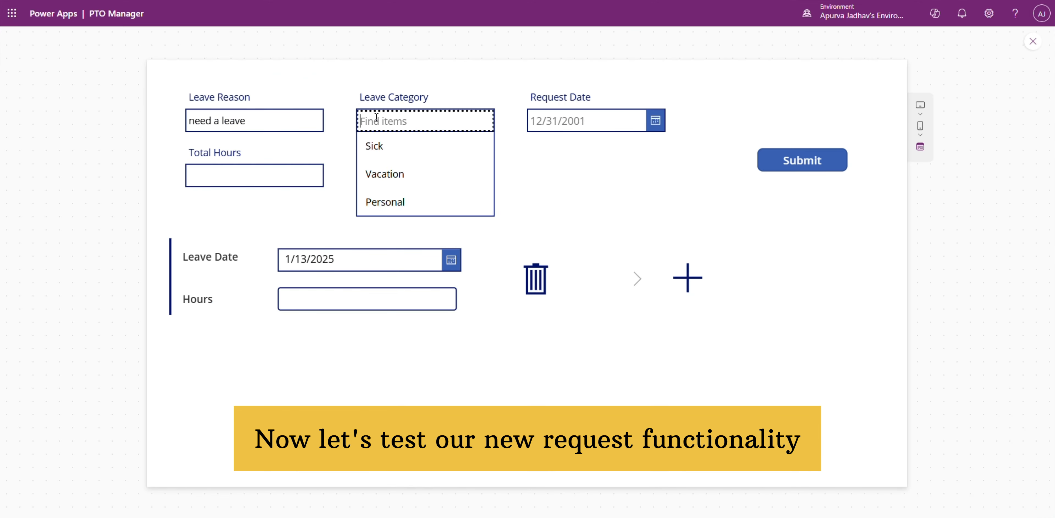
left_click(388, 200)
left_click(657, 120)
left_click(631, 331)
left_click(647, 405)
left_click(237, 177)
type("10")
Step: Enter leave detail rows of 4 hours on 1/21/2025 and 6 hours on 1/22/2025, and submit the request
left_click(450, 261)
left_click(348, 415)
left_click(398, 466)
left_click(367, 300)
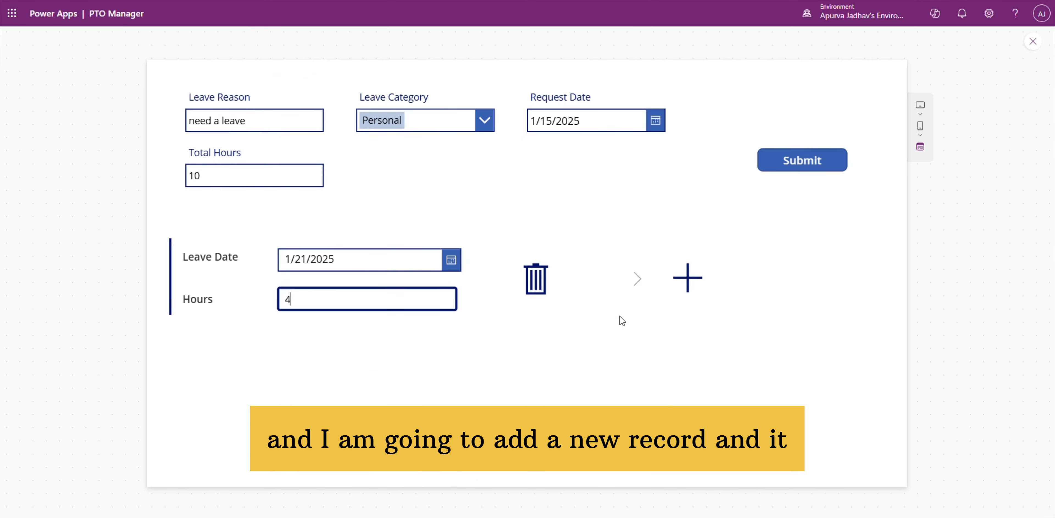
left_click(376, 415)
left_click(344, 379)
type("6")
left_click(772, 164)
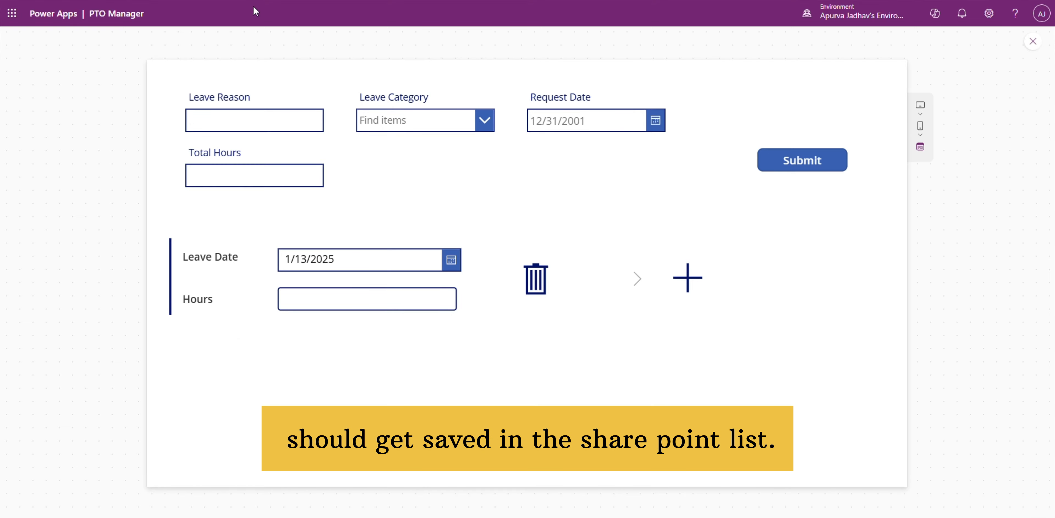
Step: Switch to SharePoint, refresh the Leave Requests list and check the newly submitted "need a leave" item
left_click(184, 0)
key("F5")
left_click(278, 260)
Step: Review the Status column's choices and default value in the Leave Requests list, leaving its settings unsaved
left_click(661, 154)
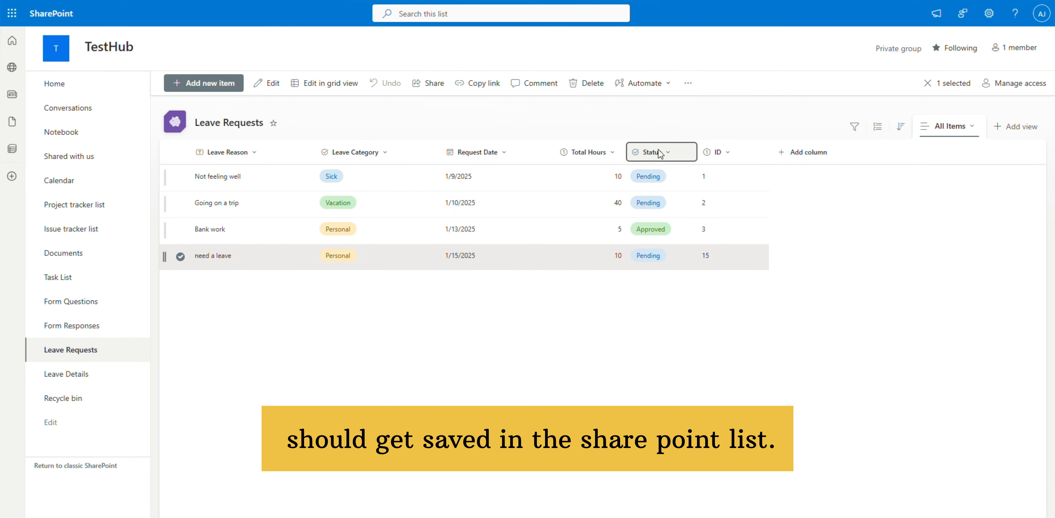
mouse_move(679, 255)
left_click(739, 254)
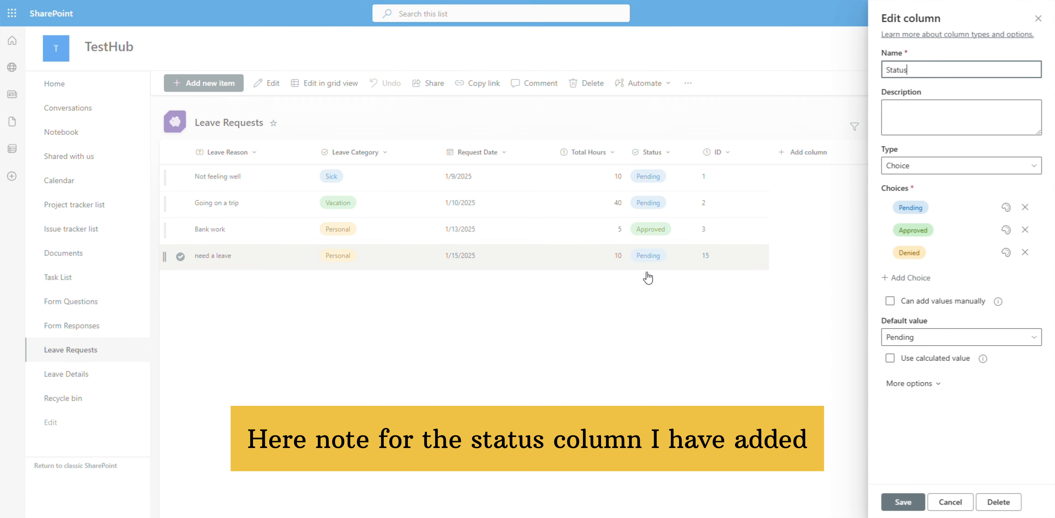
left_click(950, 506)
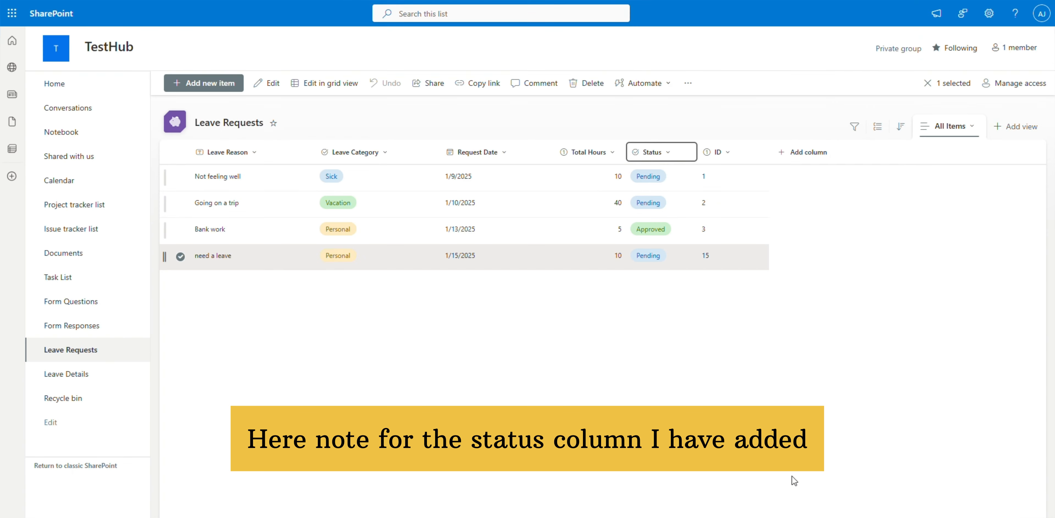
Step: Open the Leave Details list and check the two "need a leave" records by selecting them
left_click(82, 380)
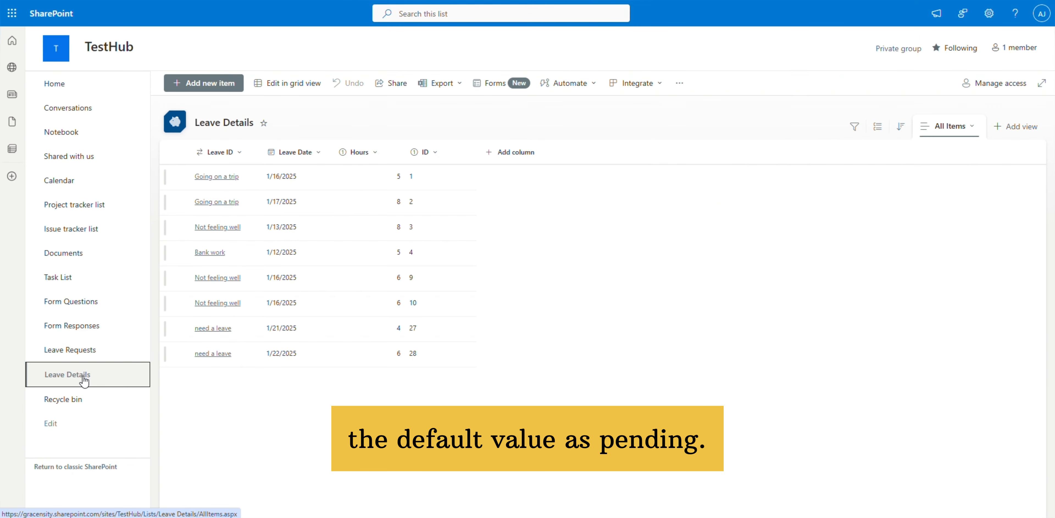
left_click(180, 329)
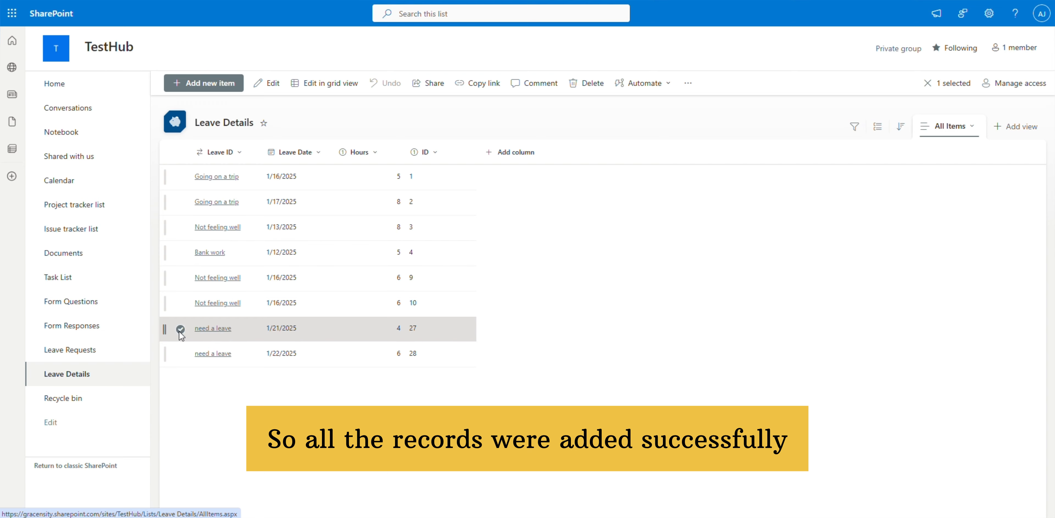
left_click(180, 354)
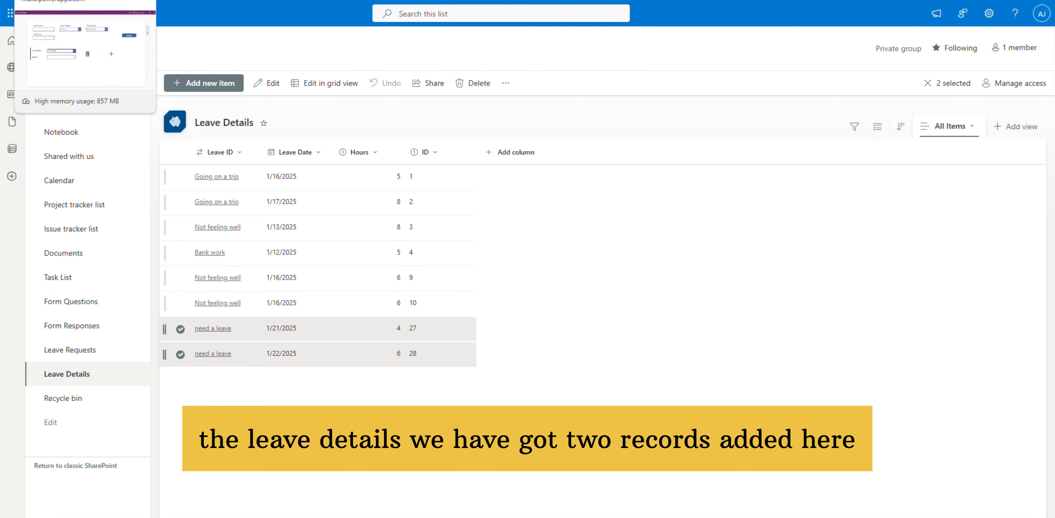
Step: Switch back to Power Apps, close the preview and add a blank screen whose OnVisible collects Leave Requests and Leave Details
left_click(57, 0)
key("Escape")
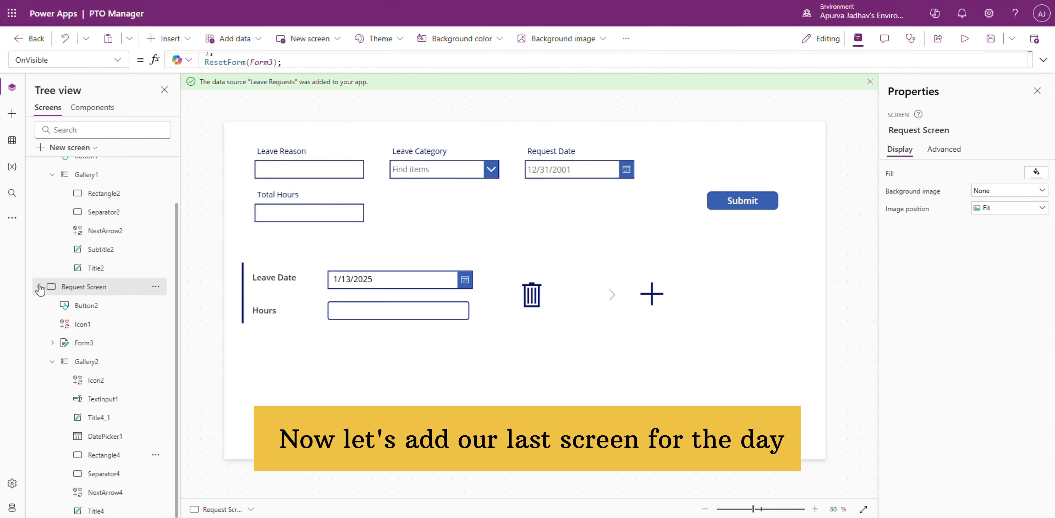
left_click(82, 148)
left_click(85, 216)
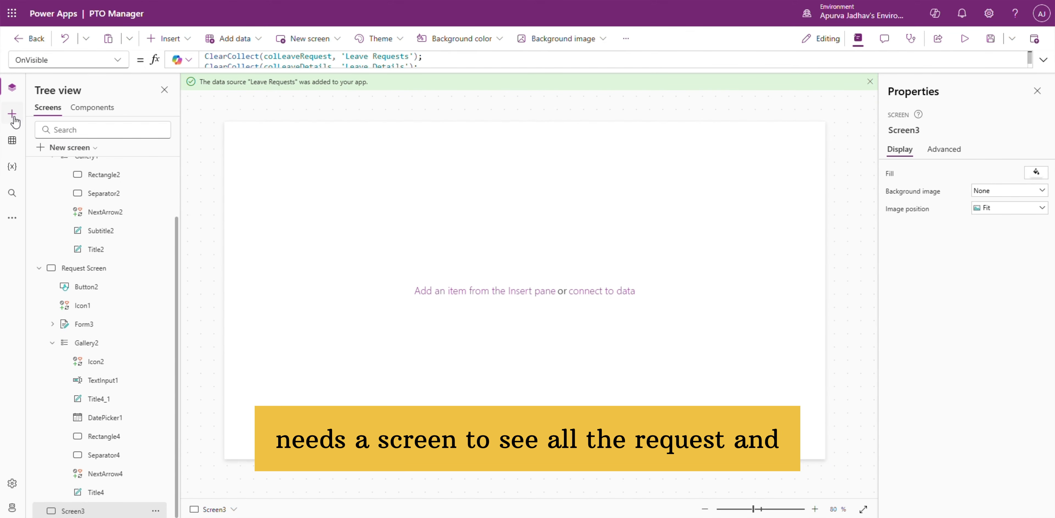
Step: Insert a vertical gallery on the new screen and use colLeaveRequest as its data source
left_click(12, 114)
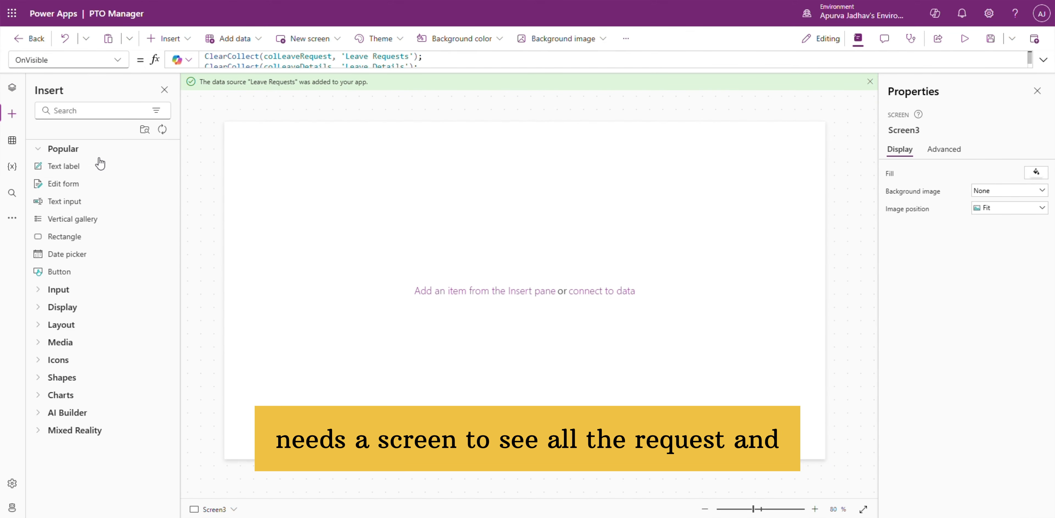
left_click(96, 220)
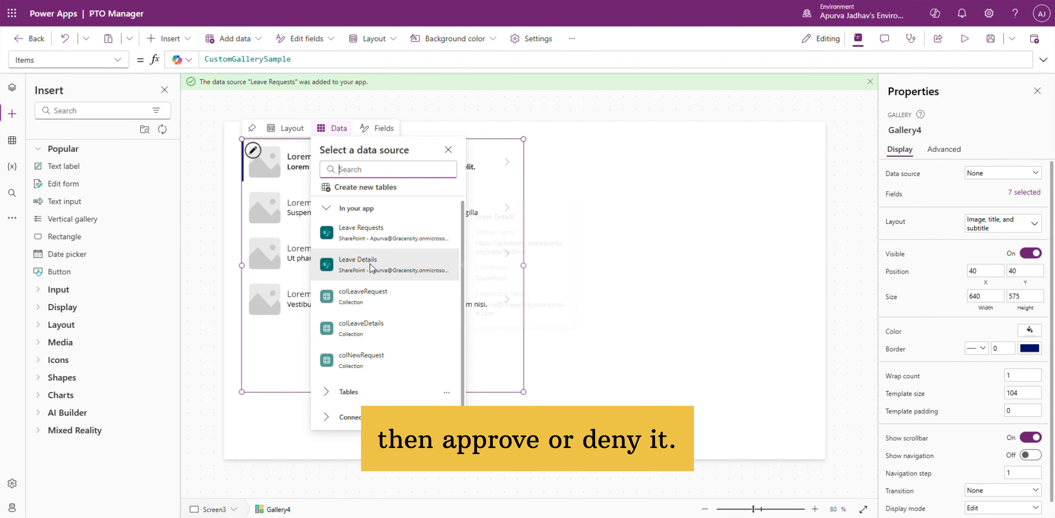
left_click(370, 299)
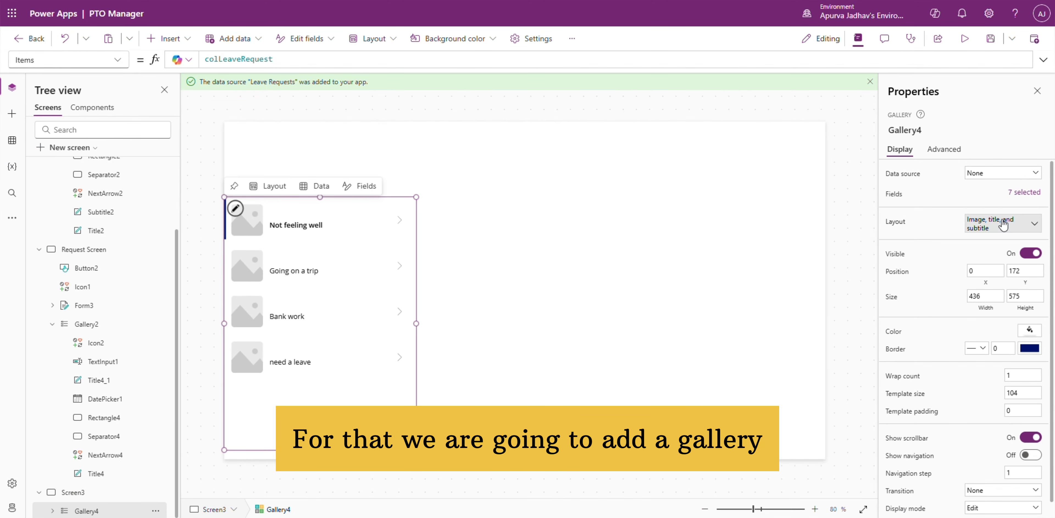
Step: Insert a second vertical gallery at X 584, Y 160 beside the first and set its Items to colLeaveDetails
left_click(13, 114)
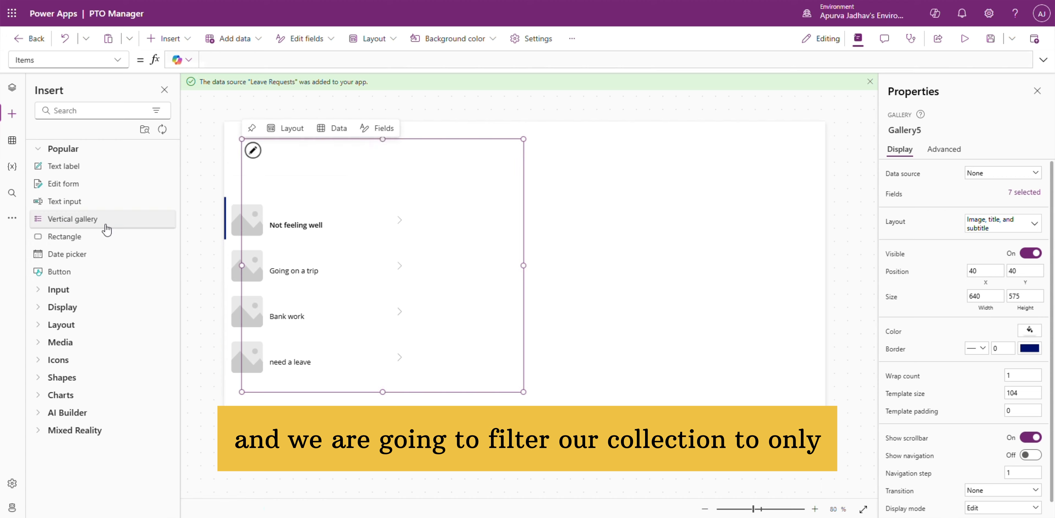
left_click(94, 219)
double_click(268, 59)
type("colLeaveDetails")
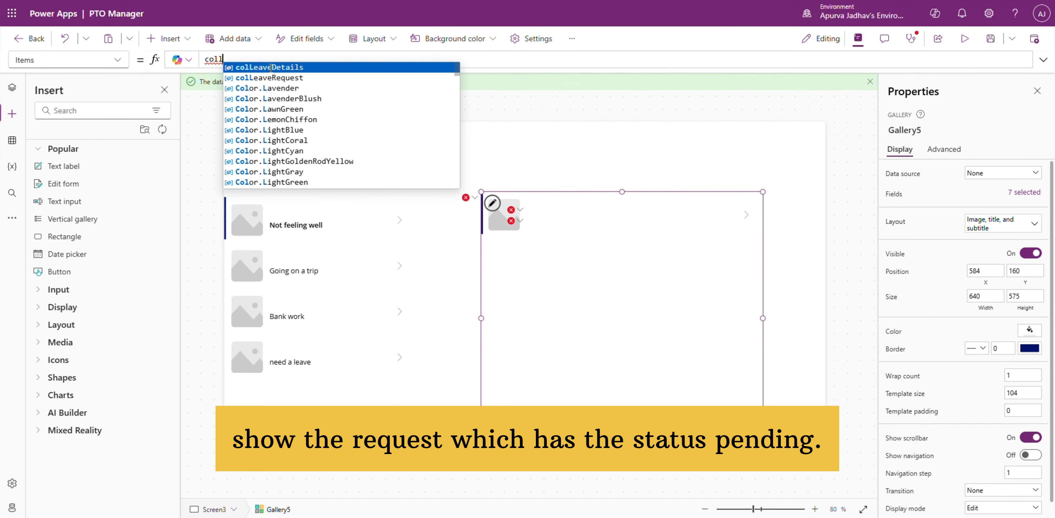
left_click(269, 67)
Step: Change the layout of the leave requests gallery on the new screen to Title and subtitle
left_click(13, 88)
left_click(87, 511)
left_click(1024, 224)
left_click(981, 301)
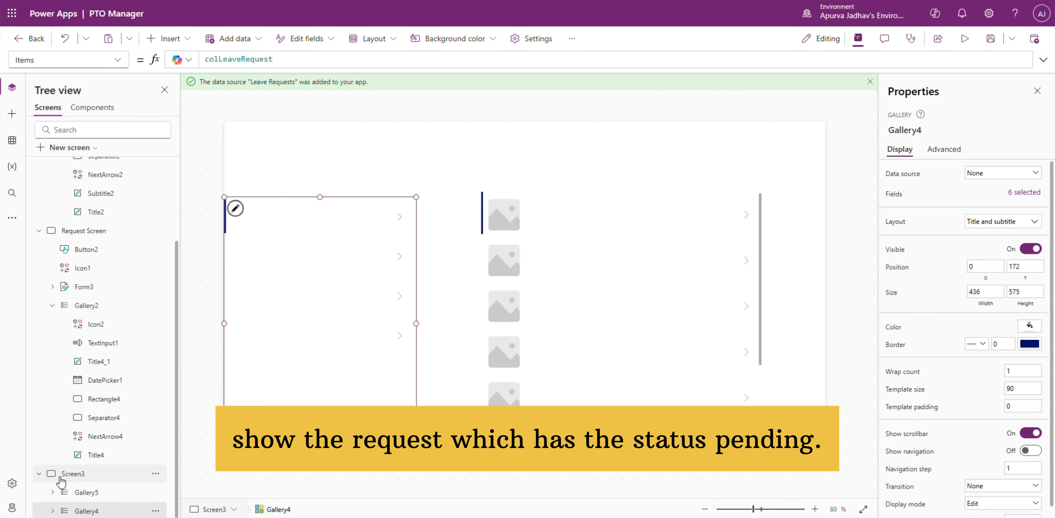
Step: Set the title label in the leave requests gallery to ThisItem.'Leave Reason'
left_click(52, 511)
scroll(81, 491, "down", 3)
left_click(96, 511)
double_click(465, 63)
type("'Leave Reason'")
key("Down")
key("Return")
Step: Set the subtitle label in the leave requests gallery to ThisItem.'Leave Category'.Value
left_click(86, 417)
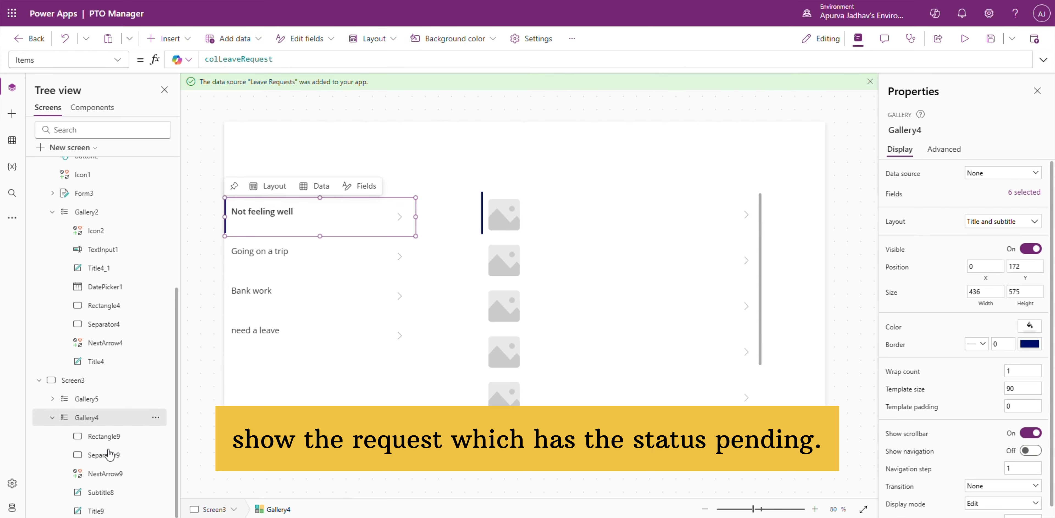
left_click(101, 492)
double_click(374, 60)
type("le")
key("Return")
type(".'Leave Category'.")
key("Return")
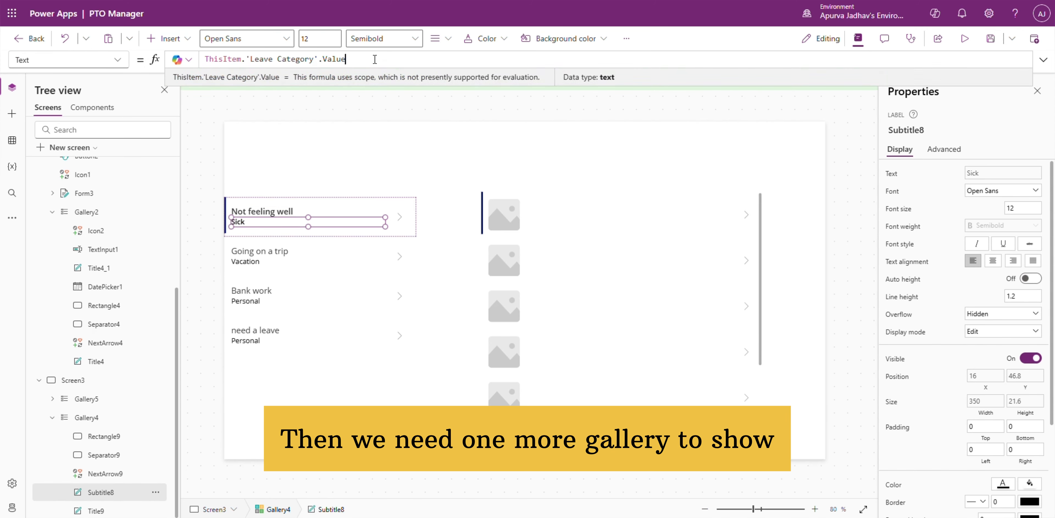
key("ctrl+z")
key("ctrl+z")
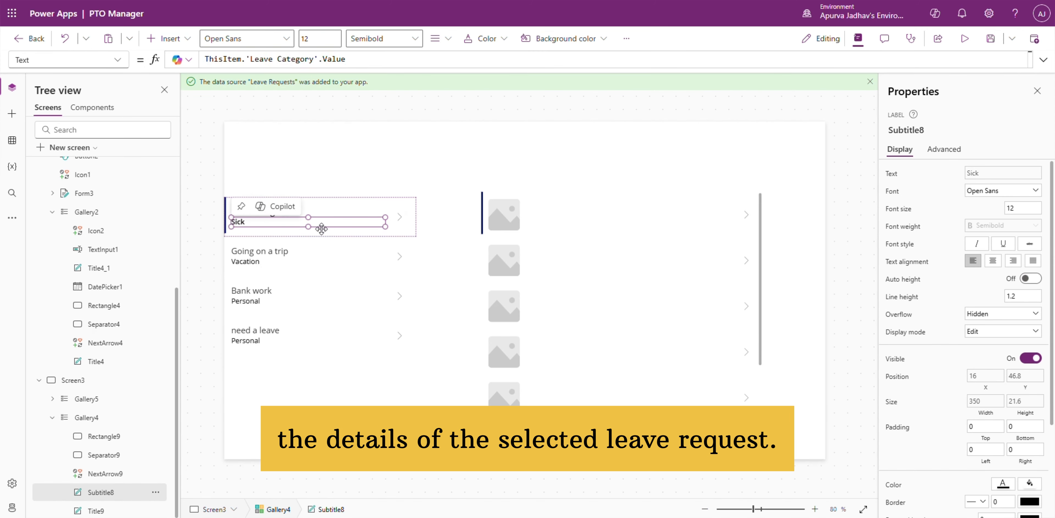
Step: Duplicate the category label within the gallery row and shrink it to about 82 by 26 at X 248, Y 20
left_click(115, 492)
key("ctrl+c")
key("ctrl+v")
left_click_drag(314, 224, 345, 213)
left_click_drag(265, 215, 333, 216)
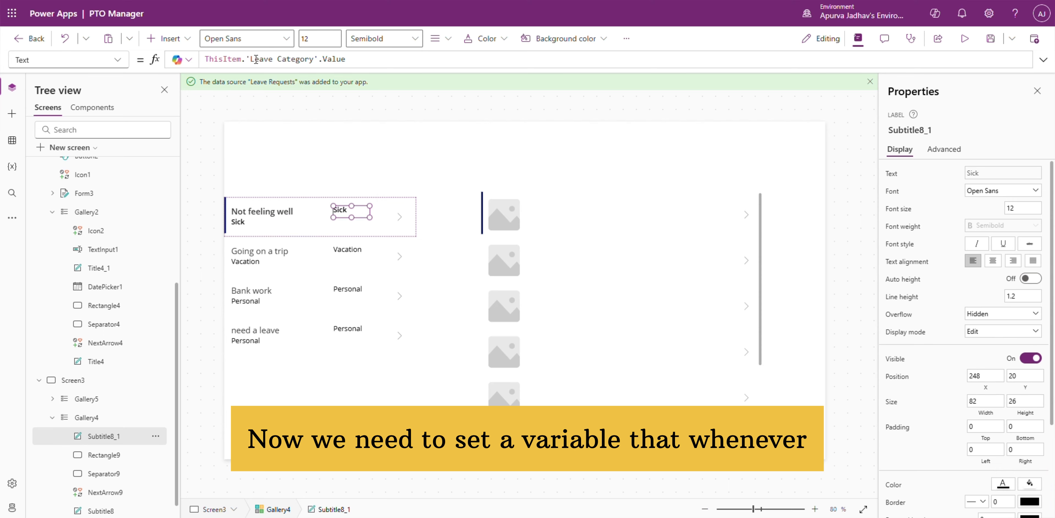
Step: Set the duplicated label's text to ThisItem.Status.Value so it shows each request's status
left_click_drag(246, 60, 409, 64)
type("sta")
key("Return")
type(".Value")
left_click(614, 262)
Step: Set the OnSelect of the leave requests gallery's arrow icon to UpdateContext({SelectedRequest: ThisItem})
left_click(399, 217)
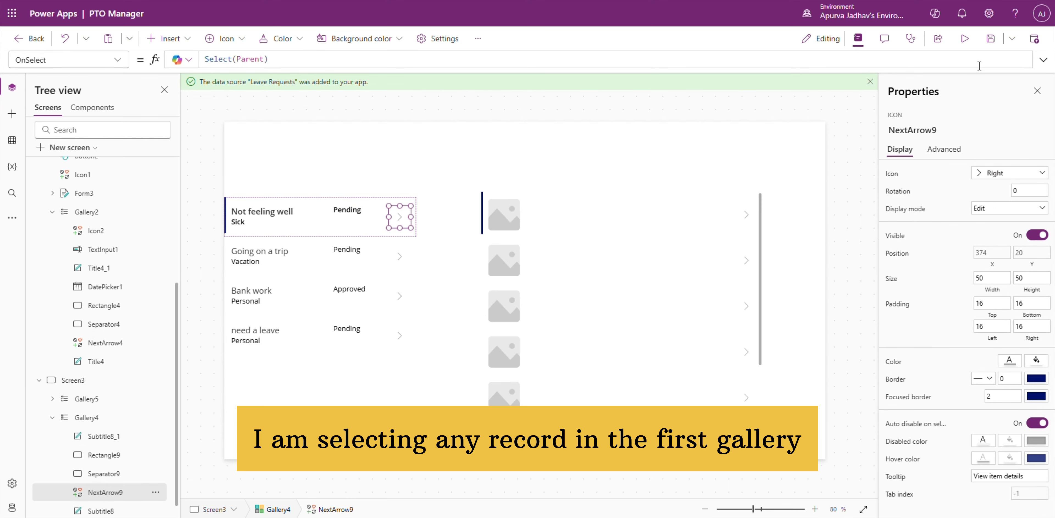
left_click(979, 65)
key("ctrl+a")
type("UpdateContext({")
type("S")
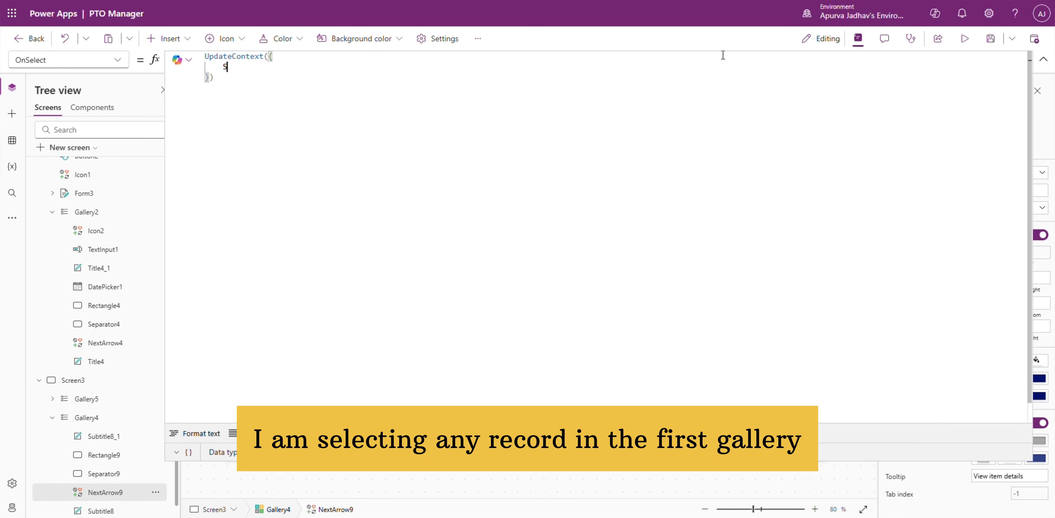
type("electedLeave")
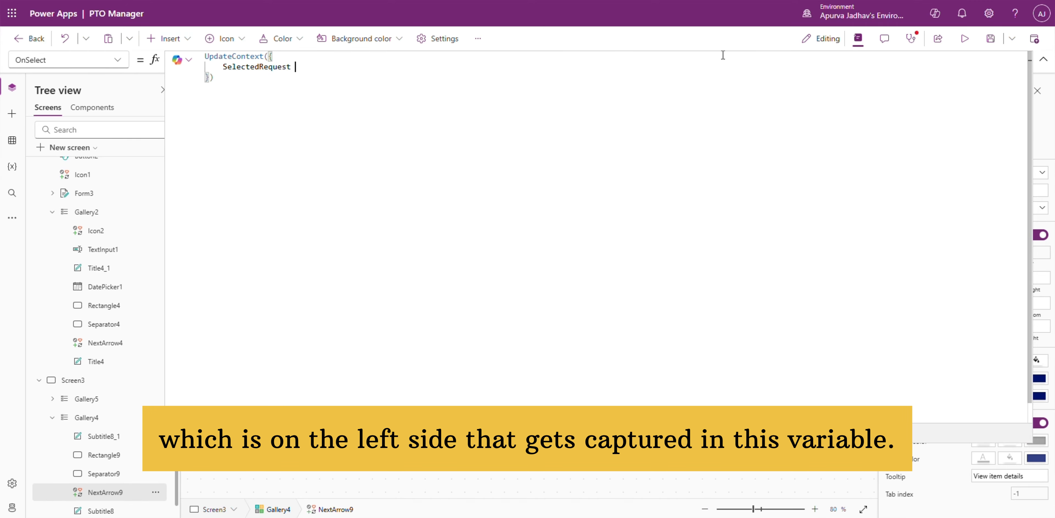
type(": ThisItem")
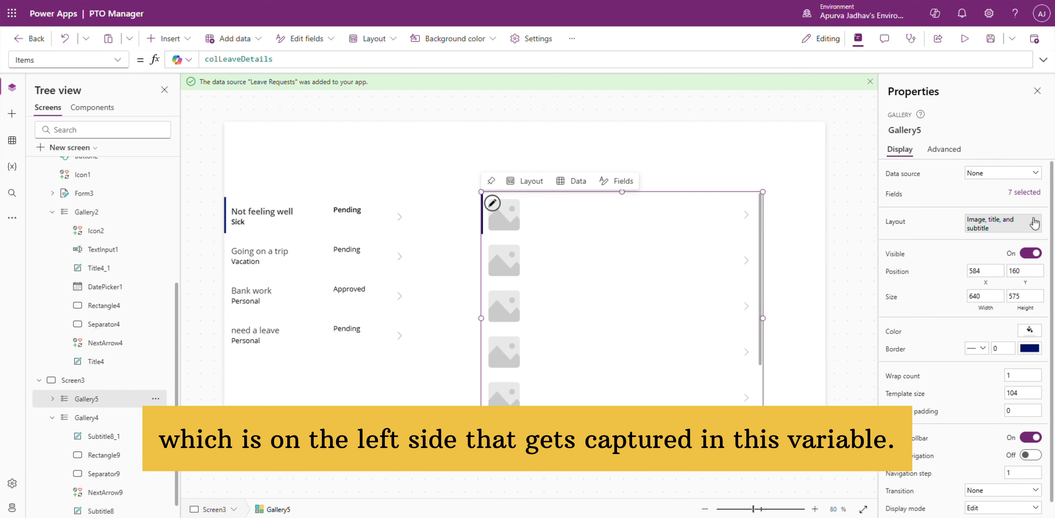
Step: Give the second gallery the Title and subtitle layout and set its Items to Filter(colLeaveDetails, 'Leave ID'.Id = SelectedRequest.ID)
left_click(122, 69)
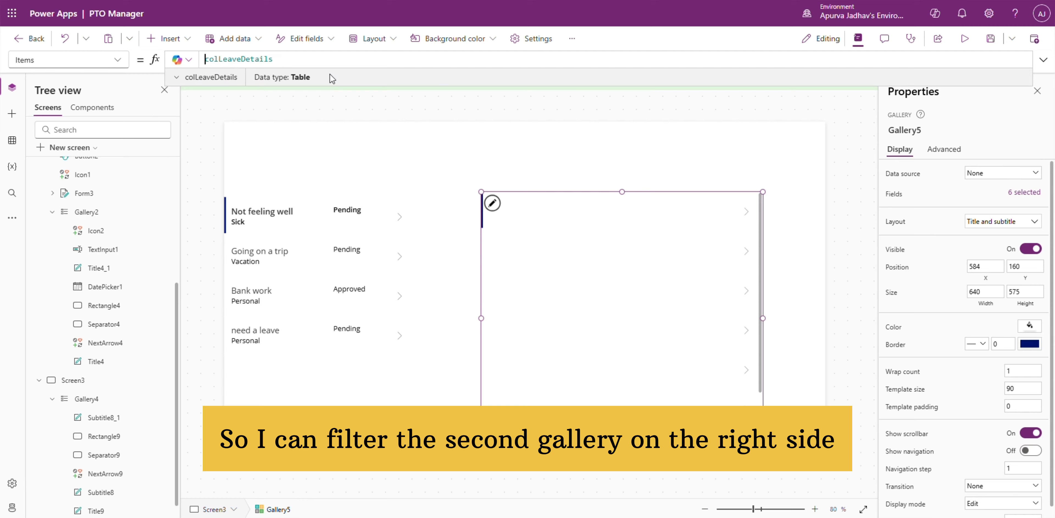
type("Filter(colLeaveDetails, 'Leave ID'.Id = s")
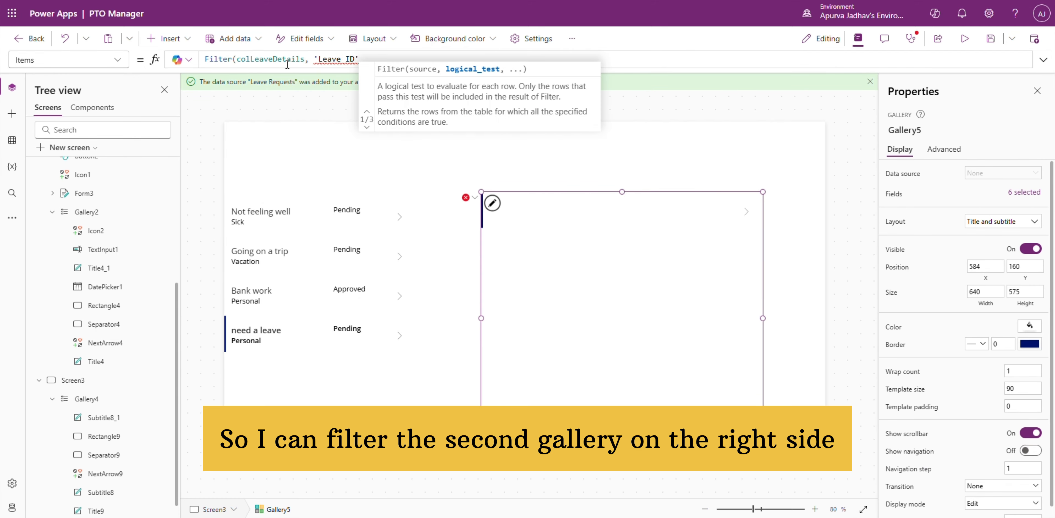
type("electedRequest.ID")
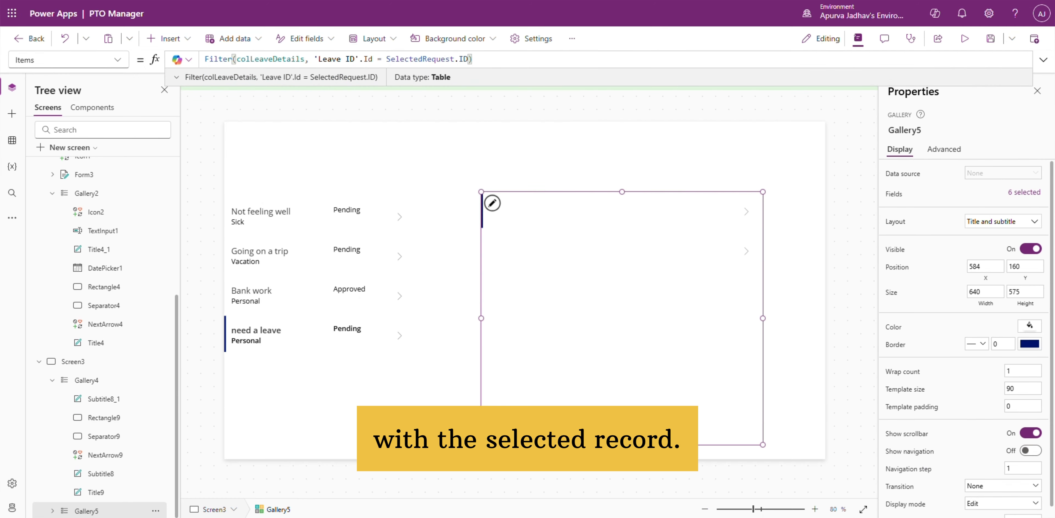
Step: Set the details gallery's title label to ThisItem.'Leave Date' and its subtitle label to ThisItem.Hours
left_click_drag(247, 60, 300, 67)
key("BackSpace")
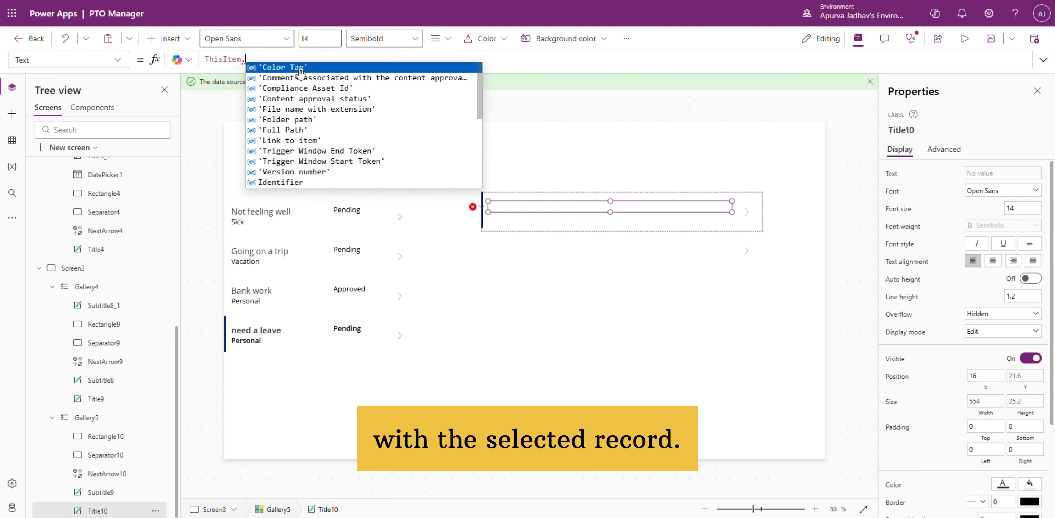
type("'Leave Date'")
left_click(273, 65)
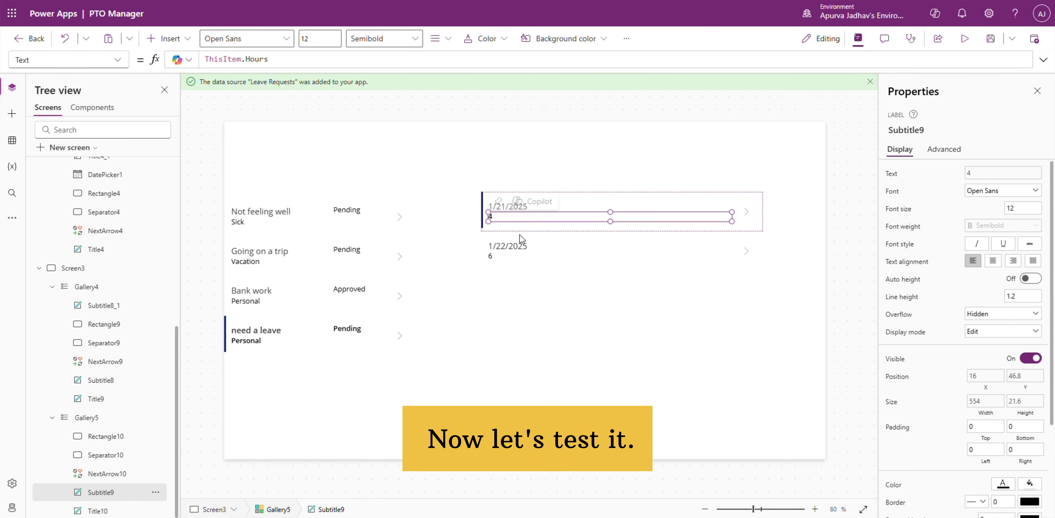
left_click(508, 266)
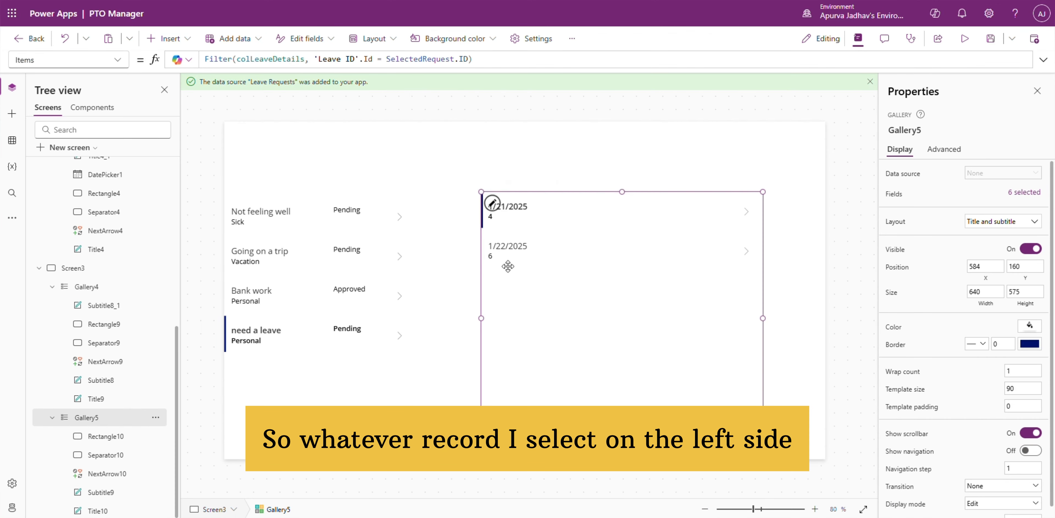
Step: Preview the manager screen and select different leave requests to check that the details gallery follows the selection
left_click(964, 38)
left_click(367, 236)
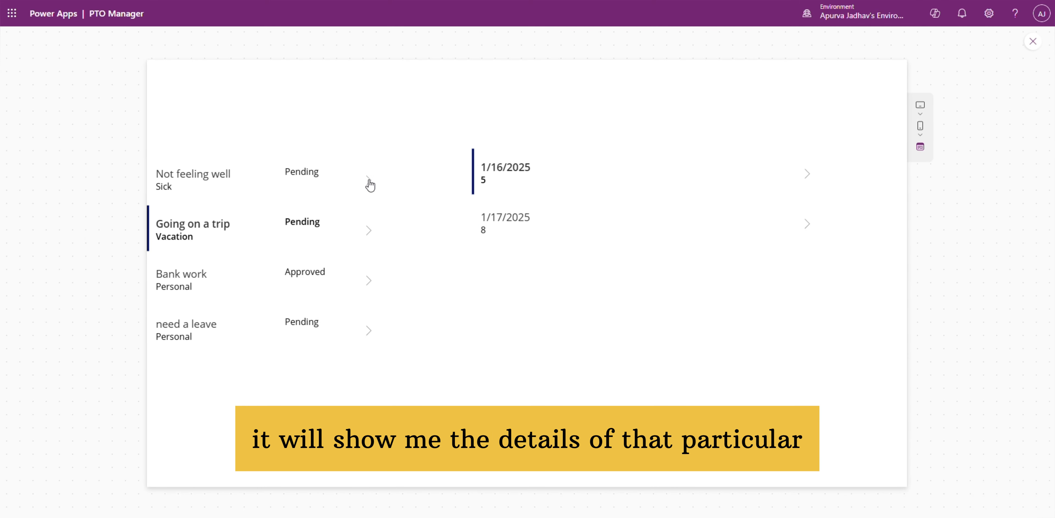
left_click(370, 185)
left_click(369, 330)
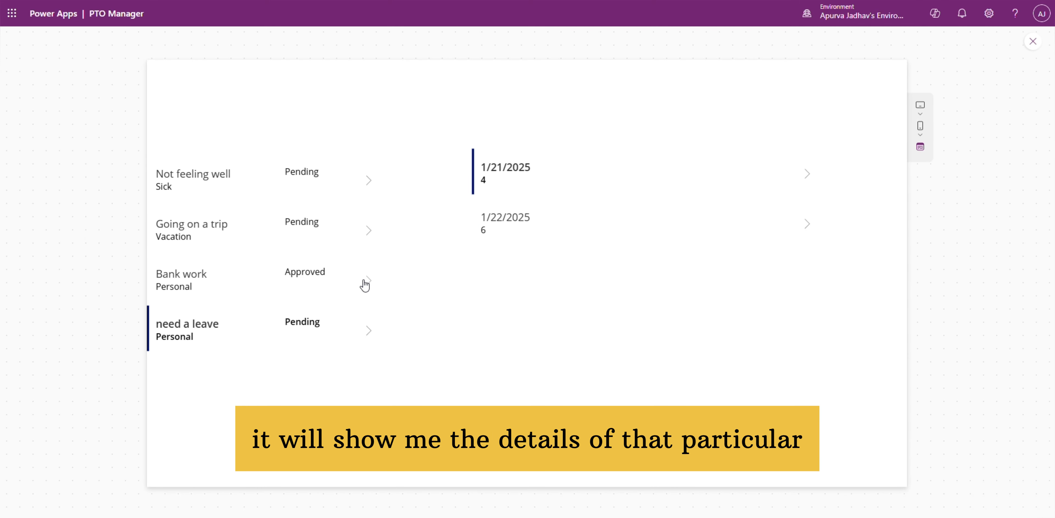
left_click(1033, 41)
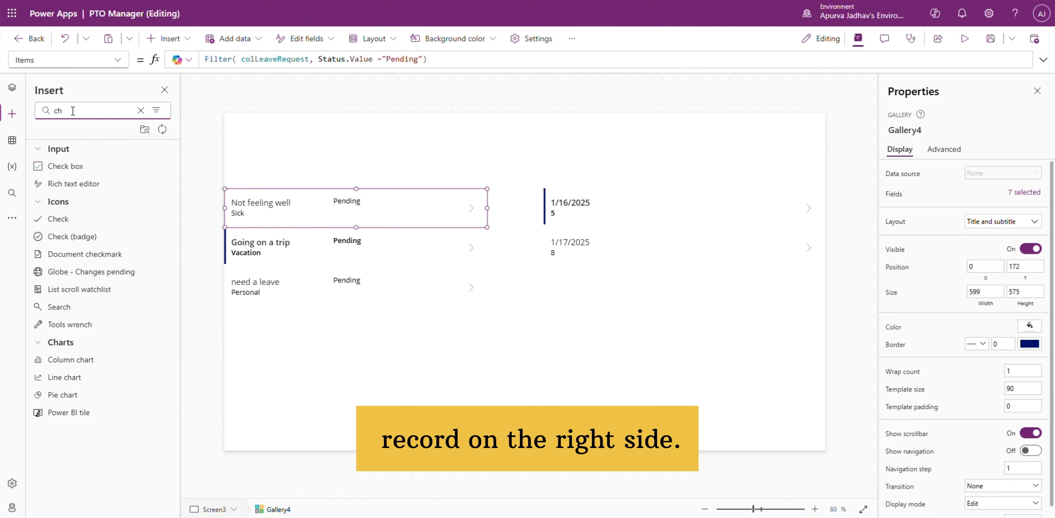
Step: Add a Check icon at X 358, Y 18 and a Cancel icon at X 451, Y 18 to the leave requests gallery row
left_click(71, 223)
double_click(81, 112)
type("can")
left_click(65, 167)
left_click(256, 216)
left_click_drag(256, 215, 395, 211)
Step: Set the check icon's OnSelect to Patch('Leave Requests', LookUp('Leave Requests', ID = ThisItem.ID), {Status: {Value:"Approved"}})
left_click(13, 87)
triple_click(253, 59)
type("Patch(")
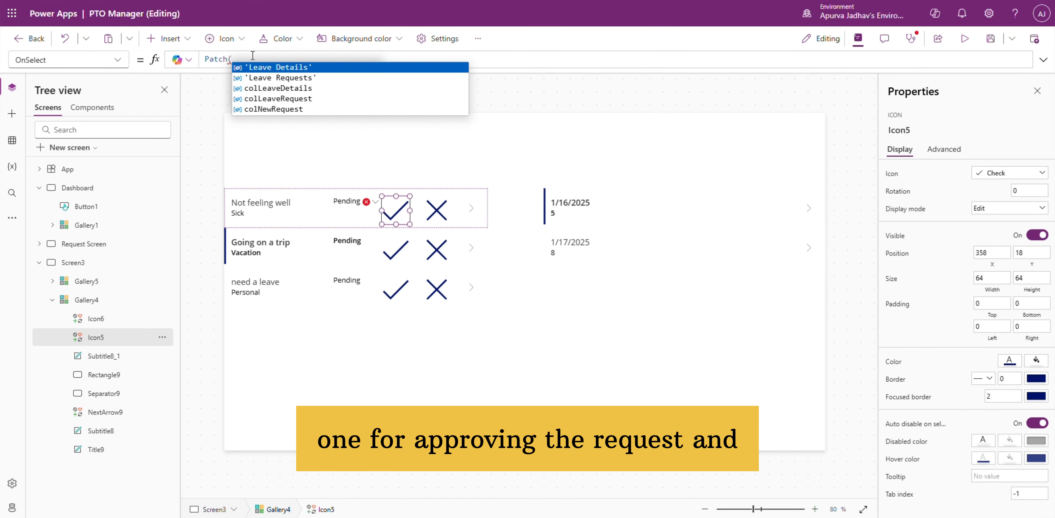
type("'Leave Requests', LookUp('Leave Requests', ID = t")
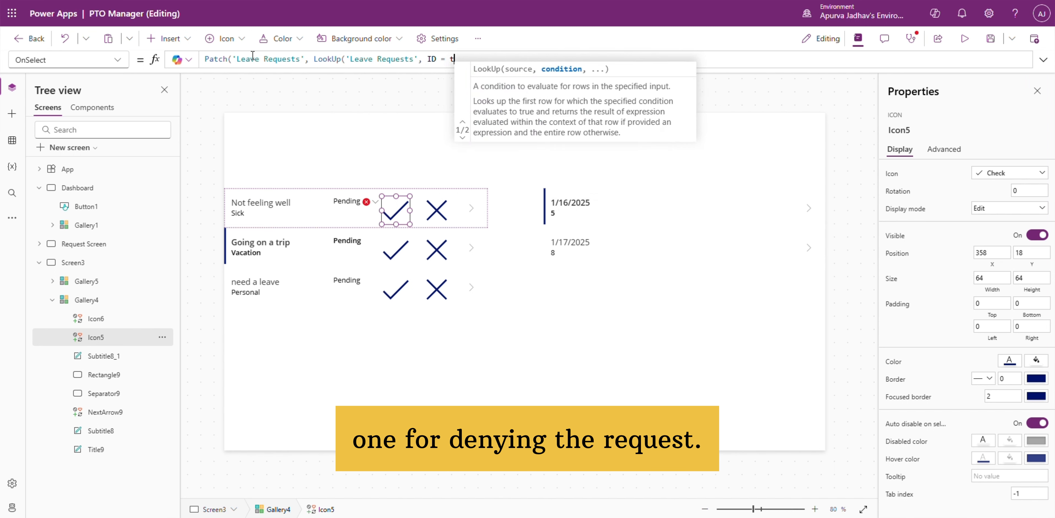
type("hisItem.ID), {Status: {}")
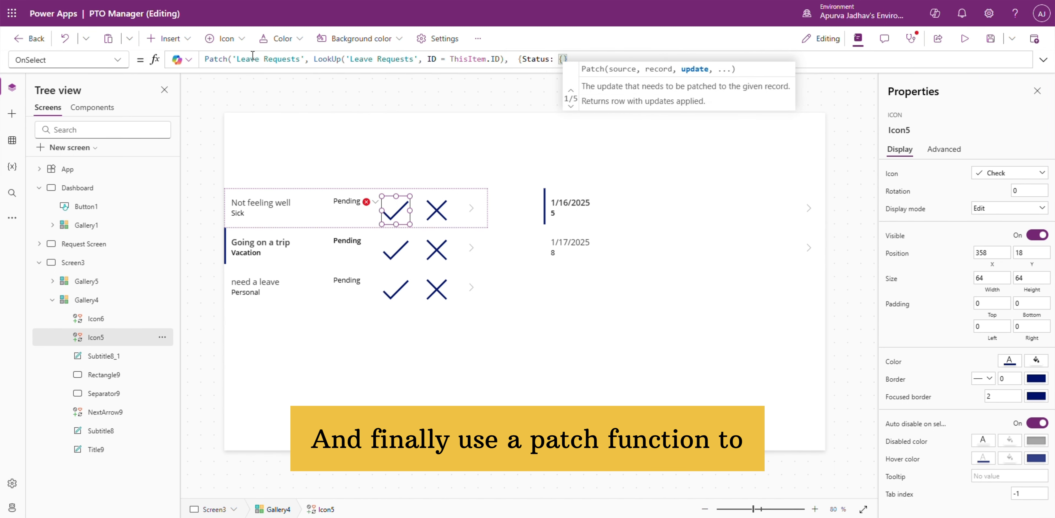
type("Value:\"Approved\"}})")
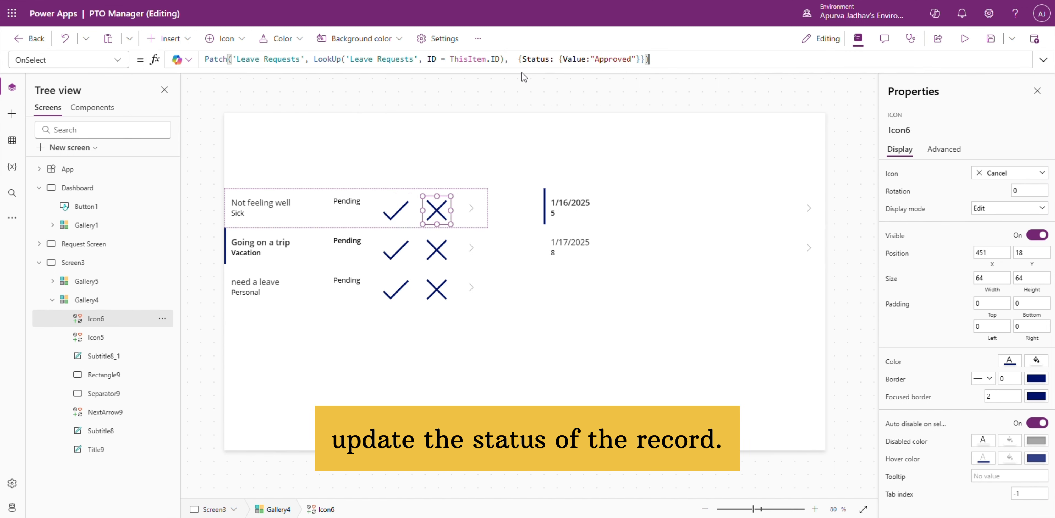
Step: Give the cancel icon's OnSelect the same Patch formula with the status value "Denied"
double_click(610, 59)
type("Denied")
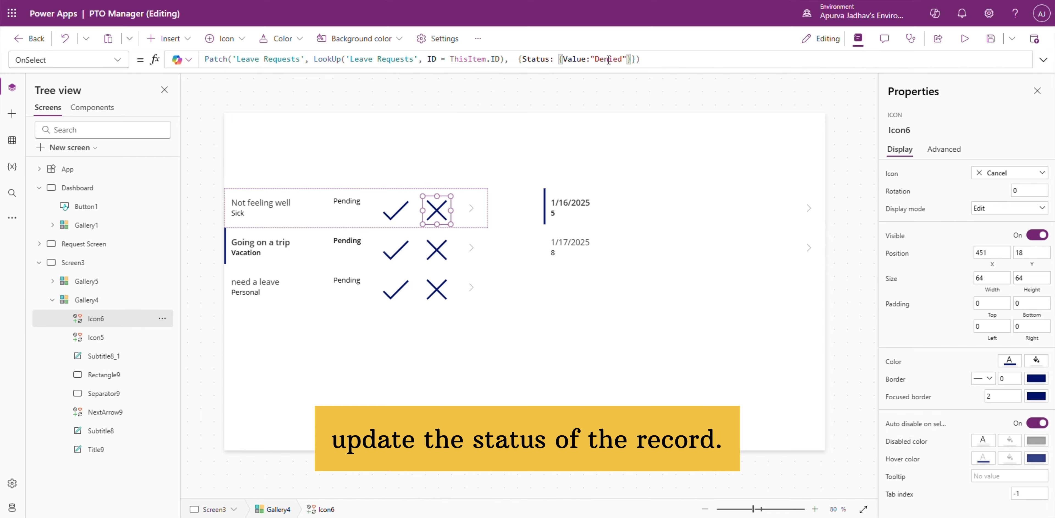
Step: Test the approve and deny icons in preview, refreshing the SharePoint Leave Requests list to check the first two requests' statuses
left_click(964, 38)
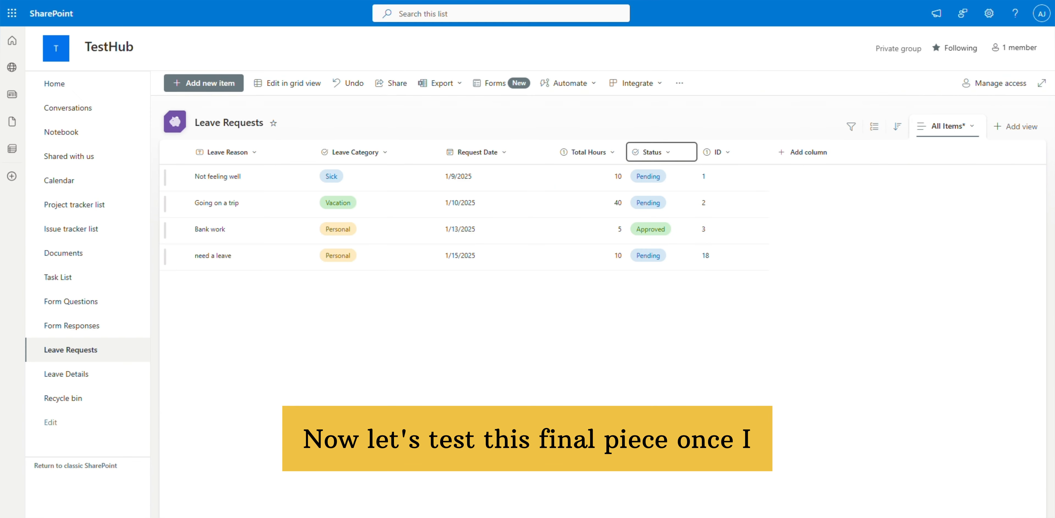
left_click(181, 203)
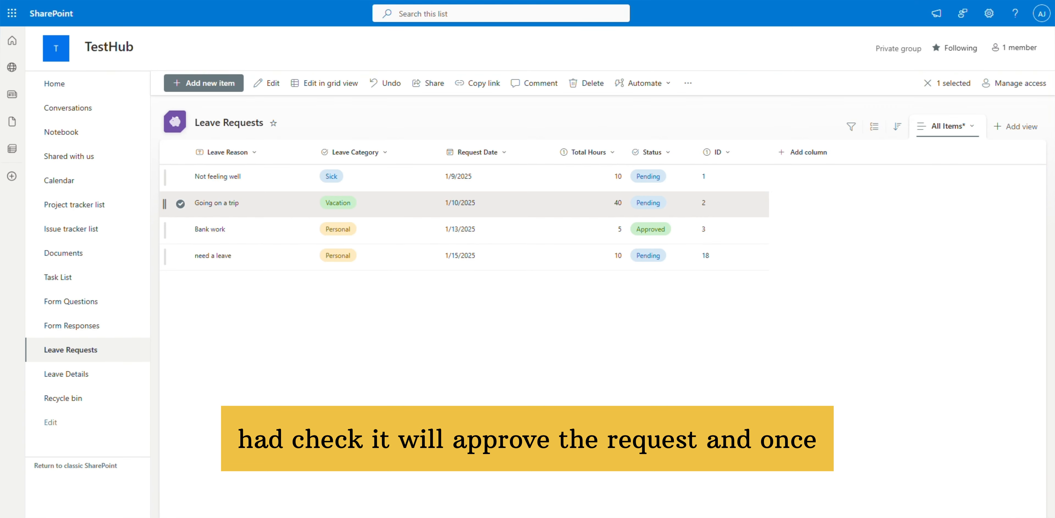
key("F5")
left_click(180, 204)
left_click(180, 177)
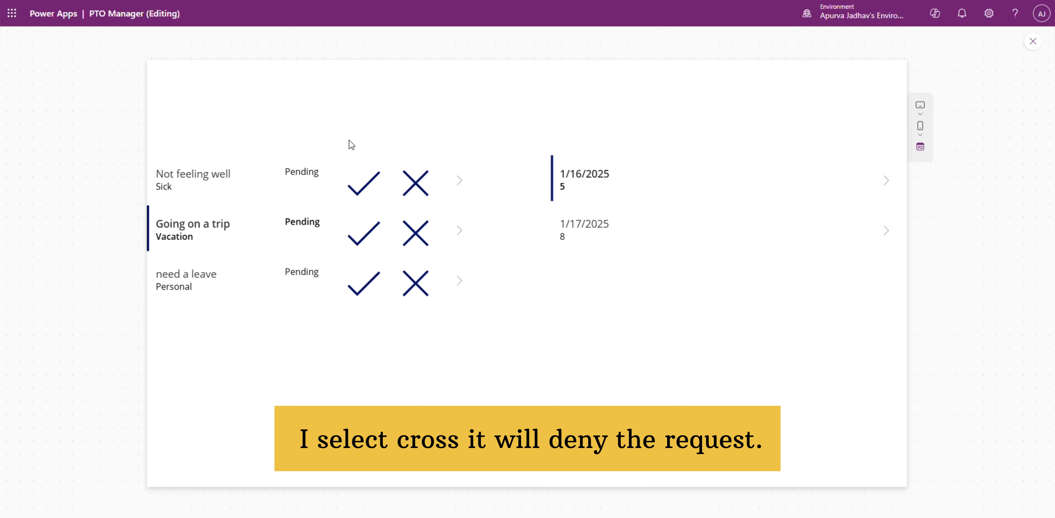
left_click(359, 179)
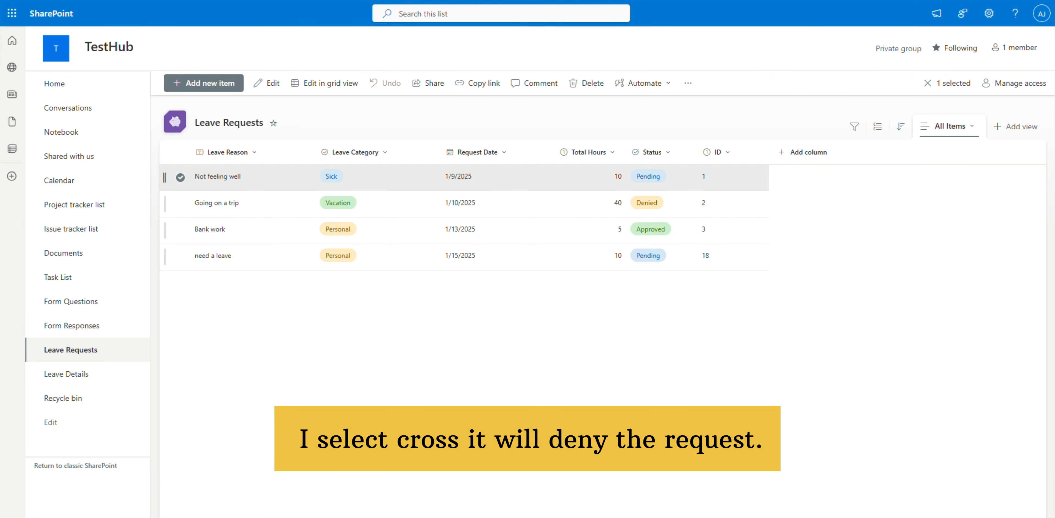
key("F5")
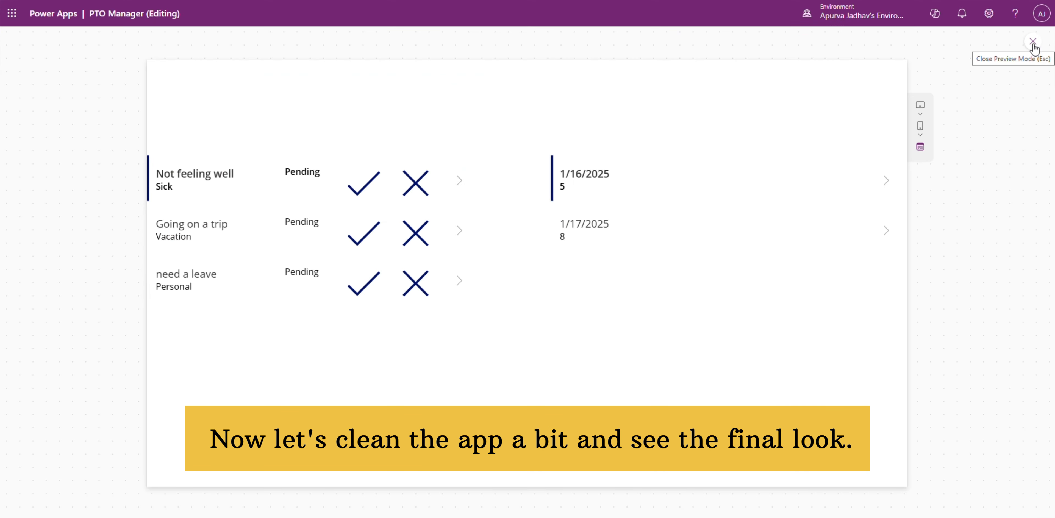
left_click(1032, 42)
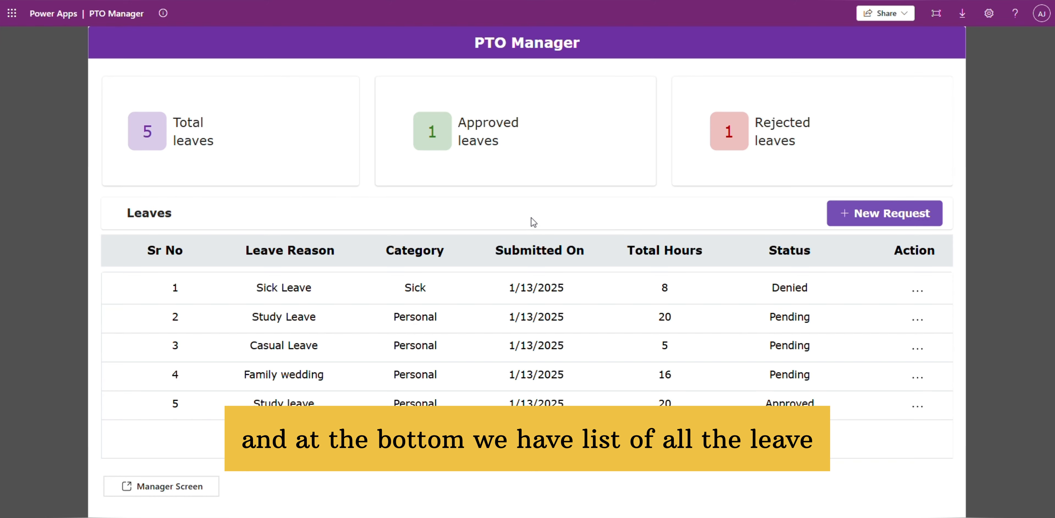
Step: Start a new leave request with the reason "Going on a trip", the category Vacation and 50 total hours
left_click(852, 213)
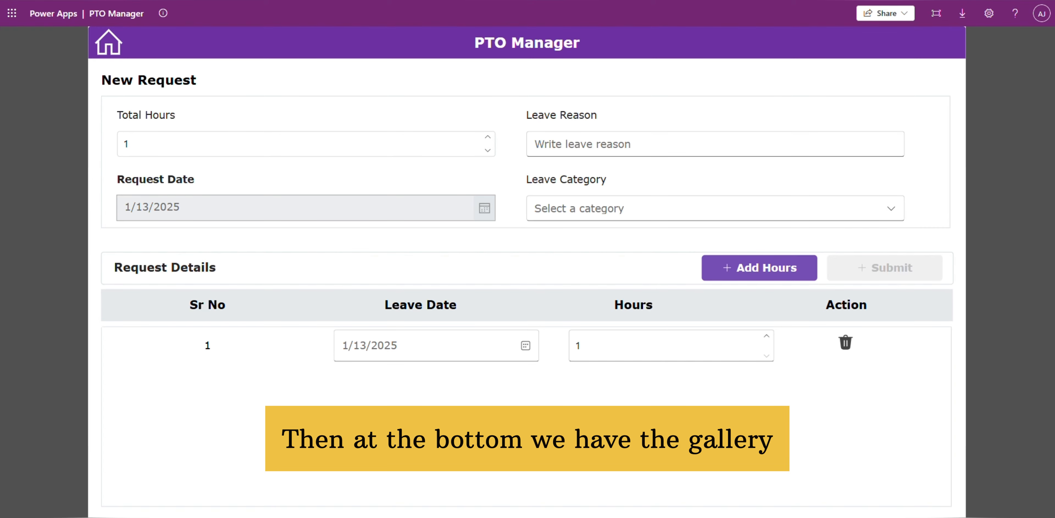
left_click(619, 137)
type("Going o")
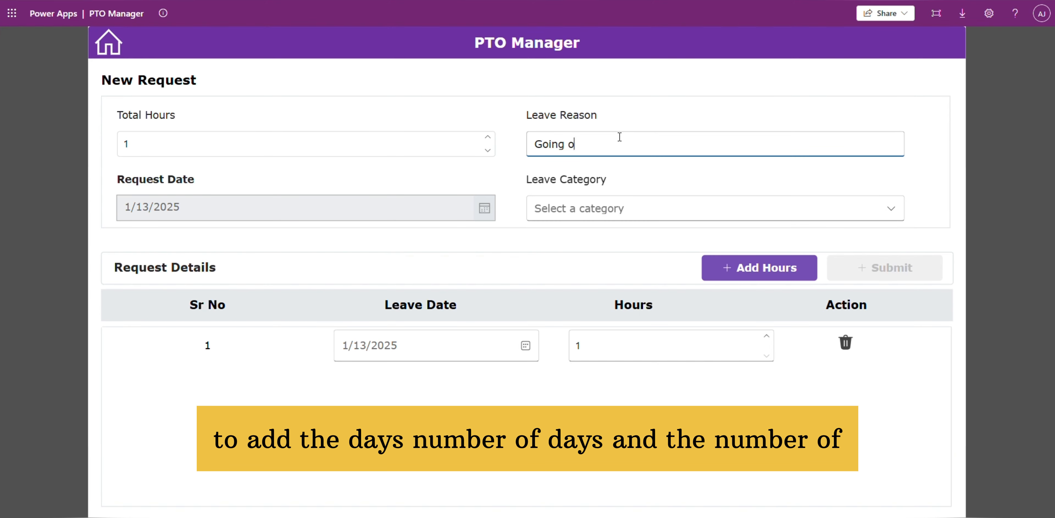
type("n a trip")
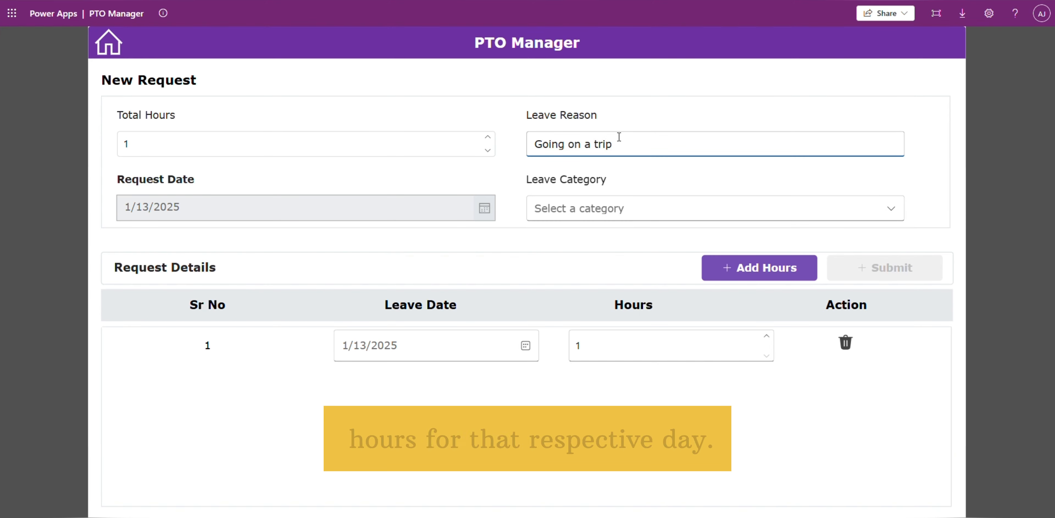
left_click(593, 209)
left_click(556, 264)
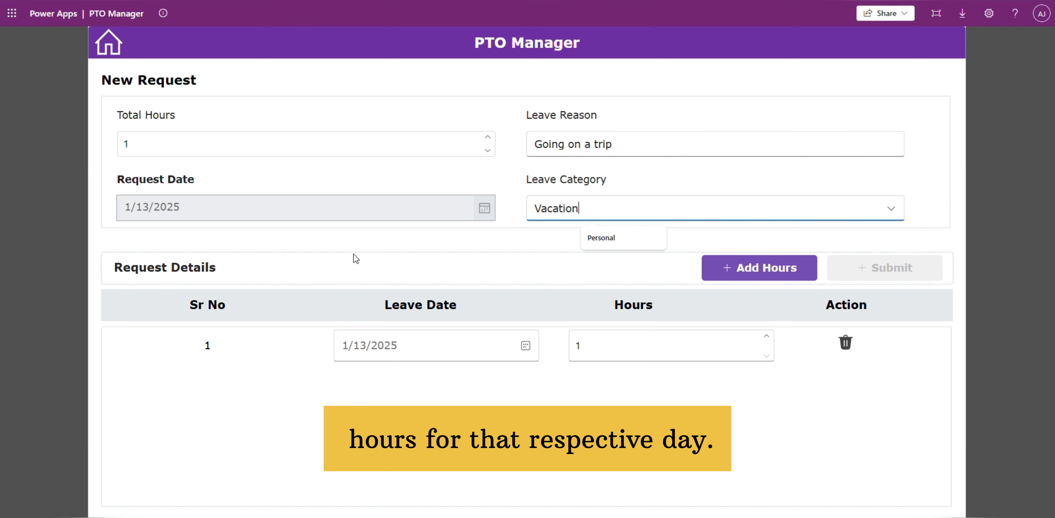
left_click(242, 132)
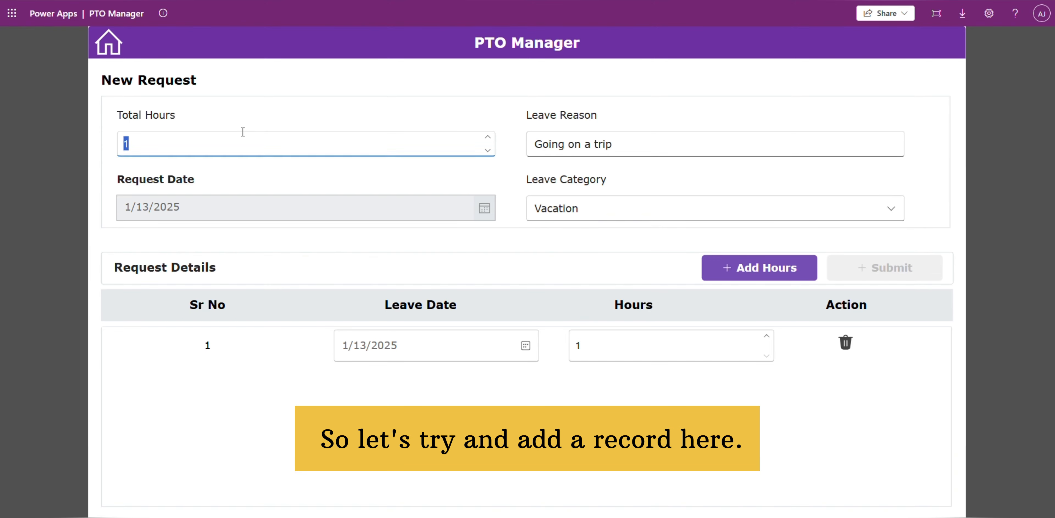
type("50")
Step: Add and delete leave-day rows in the request details, leaving five rows
left_click(737, 268)
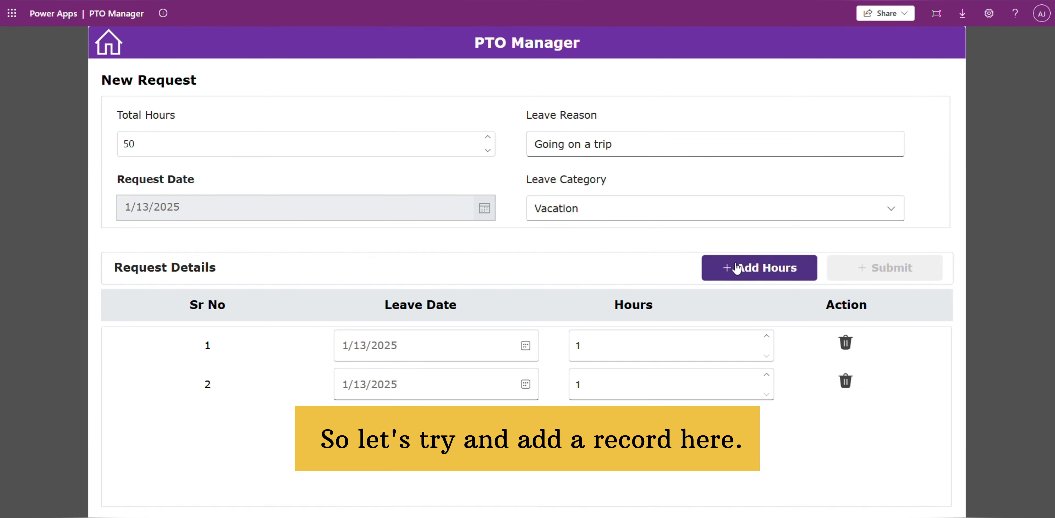
left_click(737, 268)
left_click(737, 268)
left_click(737, 268)
left_click(846, 497)
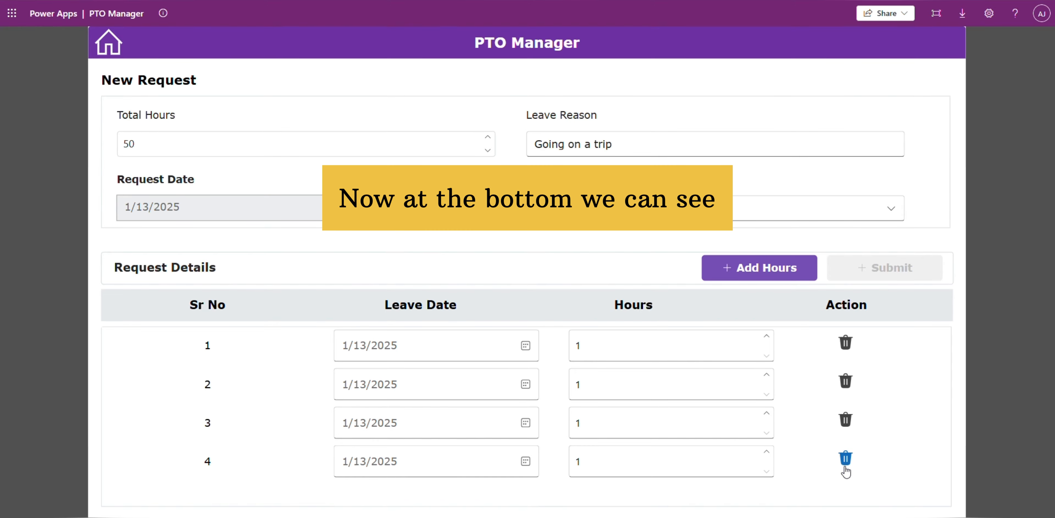
left_click(845, 459)
left_click(758, 268)
left_click(758, 268)
Step: Set the leave dates of the five detail rows to January 20, 21, 22, 23 and 24, 2025
left_click(527, 348)
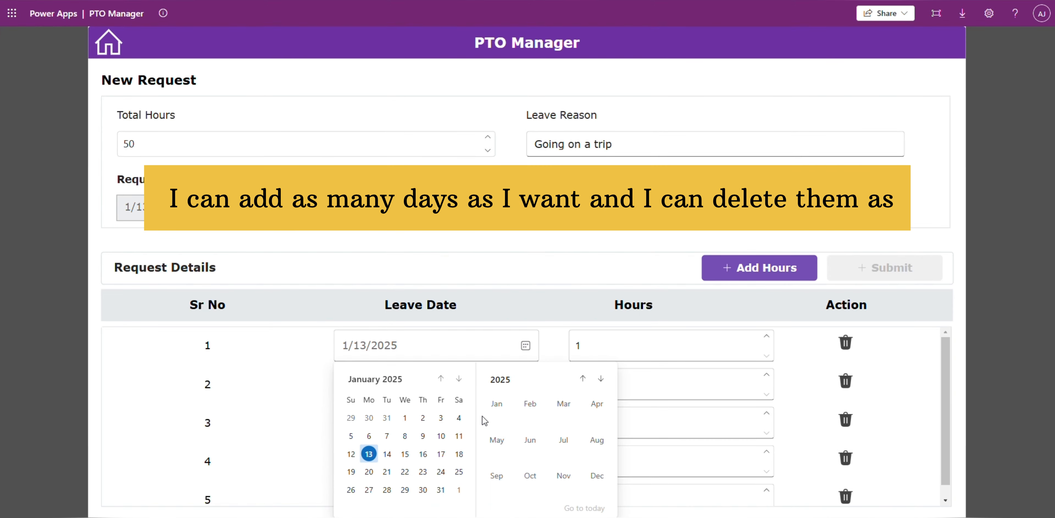
left_click(370, 474)
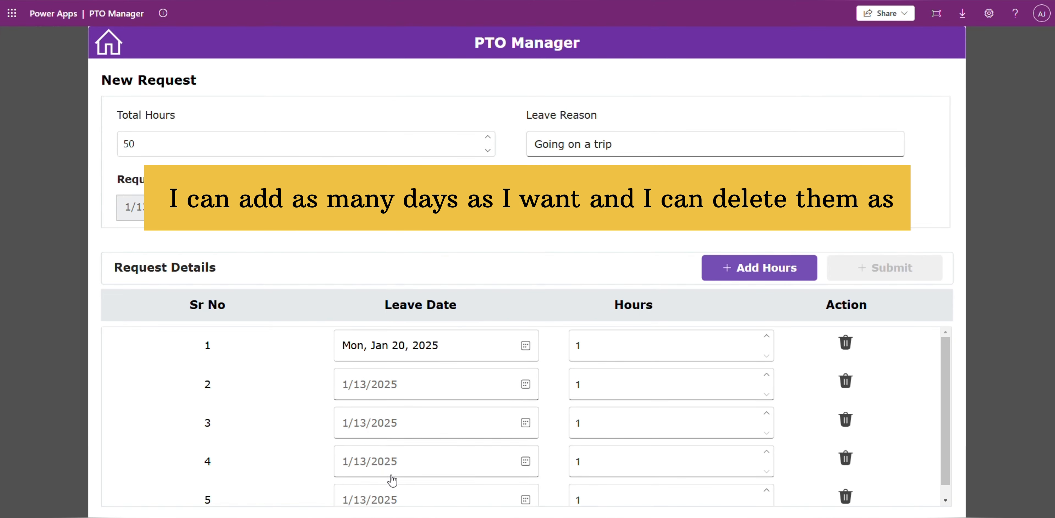
left_click(526, 384)
left_click(386, 324)
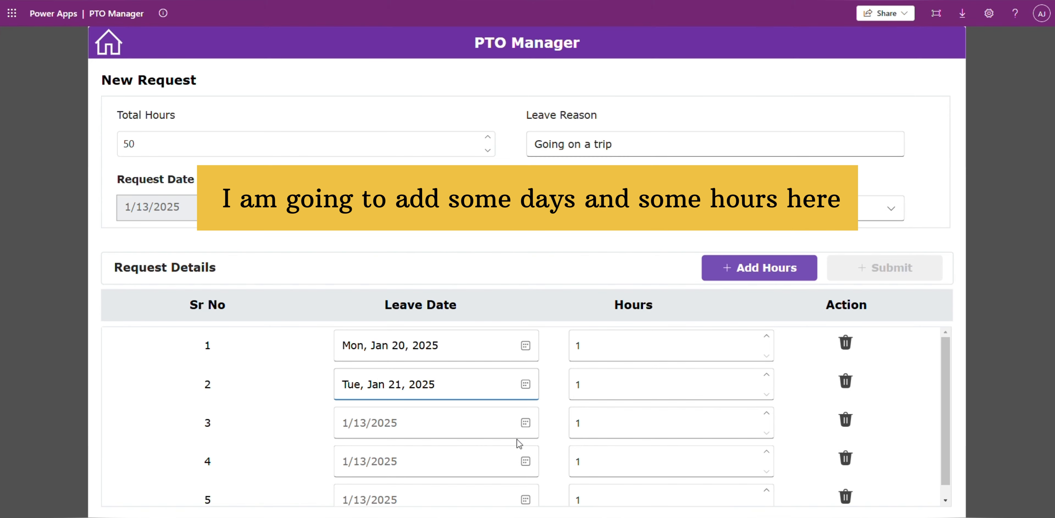
left_click(525, 423)
left_click(405, 361)
left_click(526, 462)
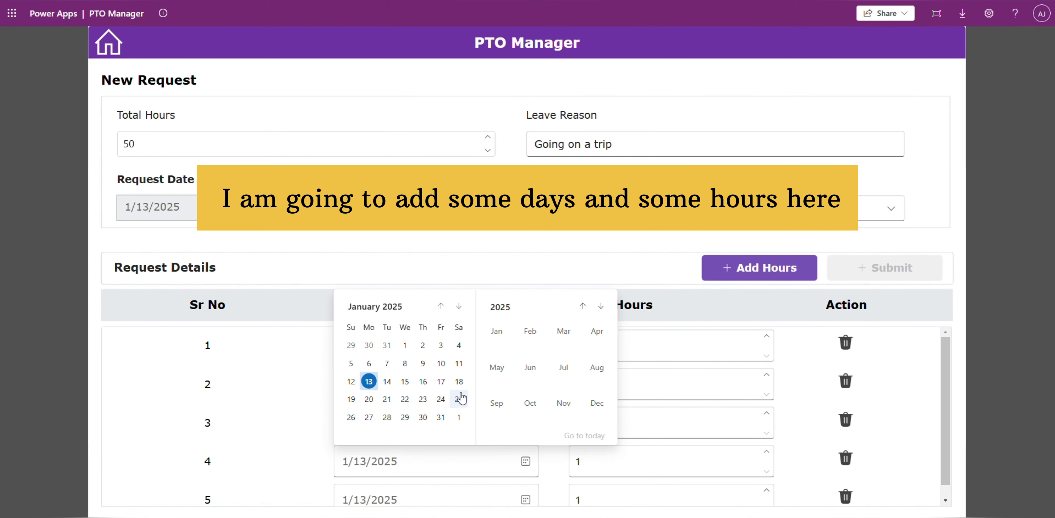
left_click(423, 399)
left_click(526, 499)
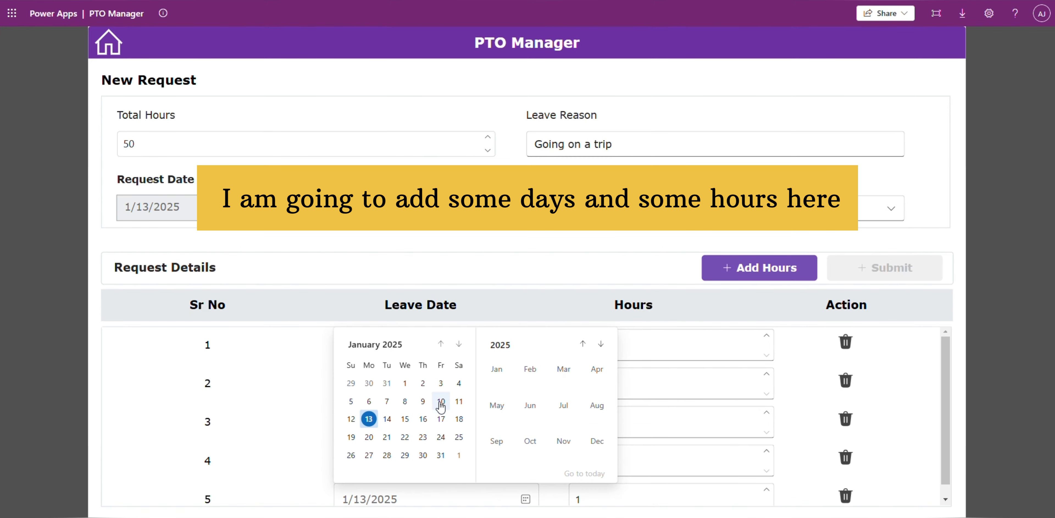
left_click(441, 437)
Step: Set the hours of the first four leave-day rows to 5, 7, 6 and 5
left_click(766, 338)
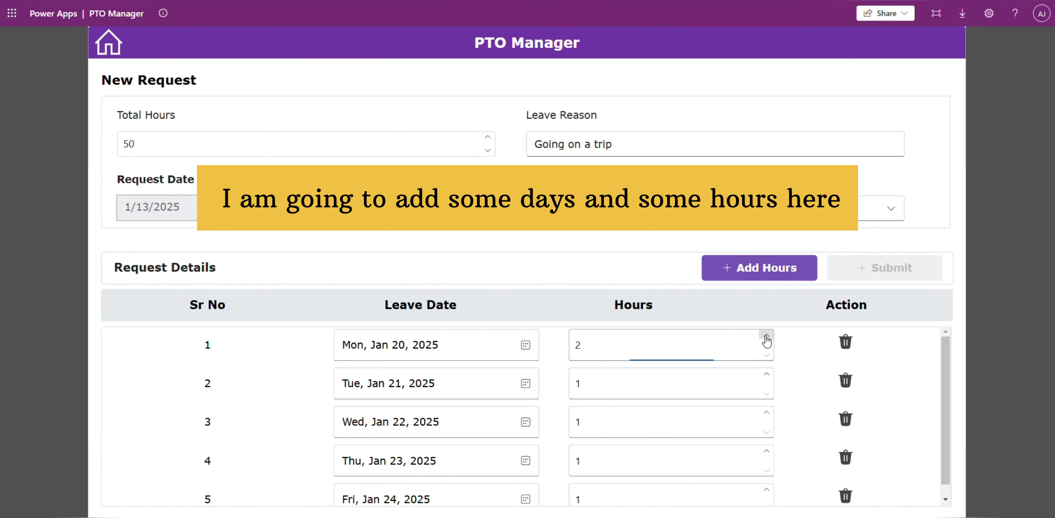
left_click(765, 375)
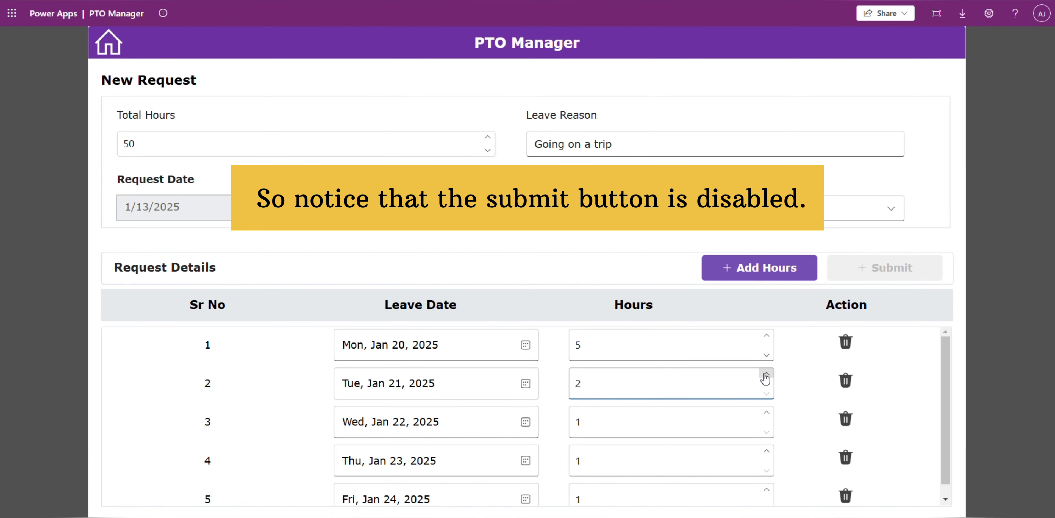
left_click(766, 376)
left_click(765, 375)
left_click(765, 376)
left_click(766, 413)
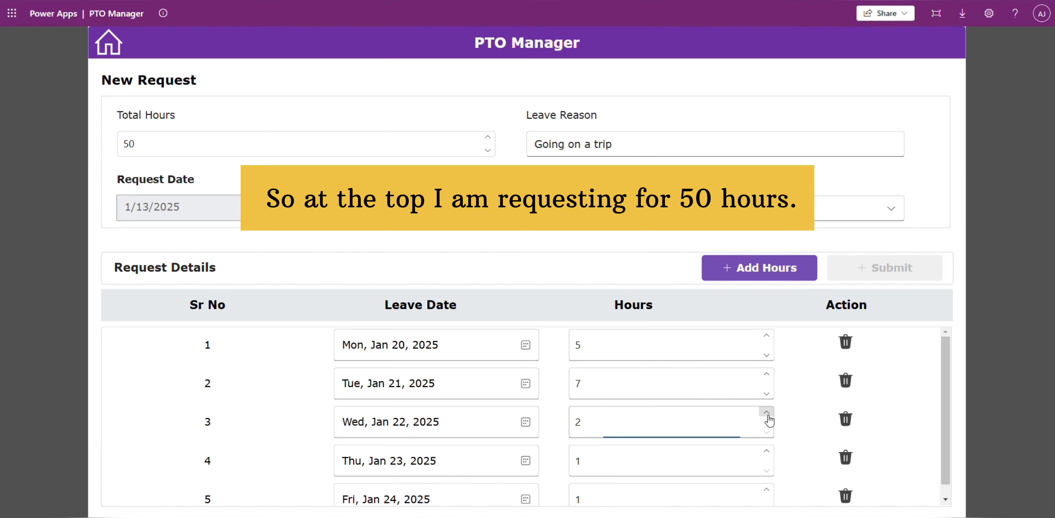
left_click(766, 414)
left_click(766, 412)
left_click(766, 412)
left_click(766, 412)
left_click(766, 452)
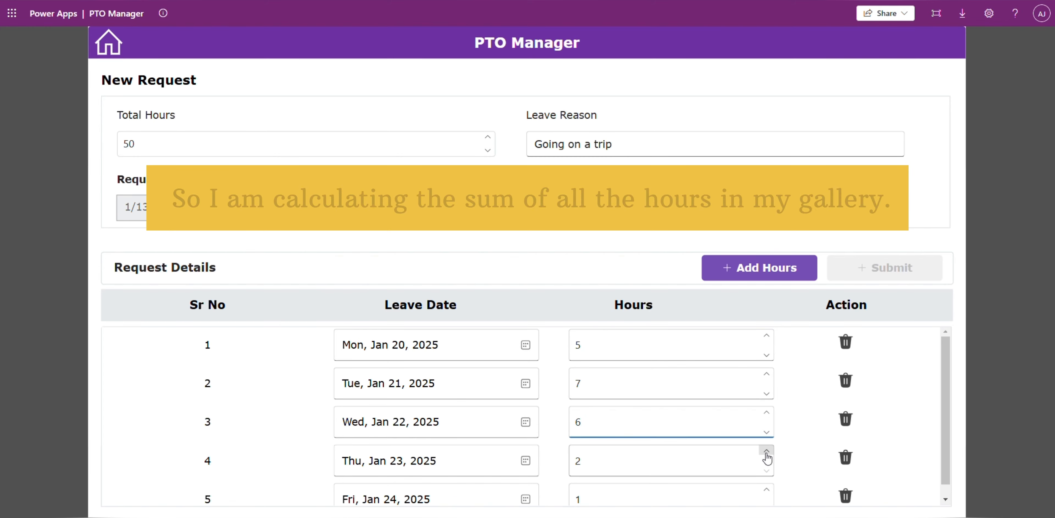
left_click(766, 452)
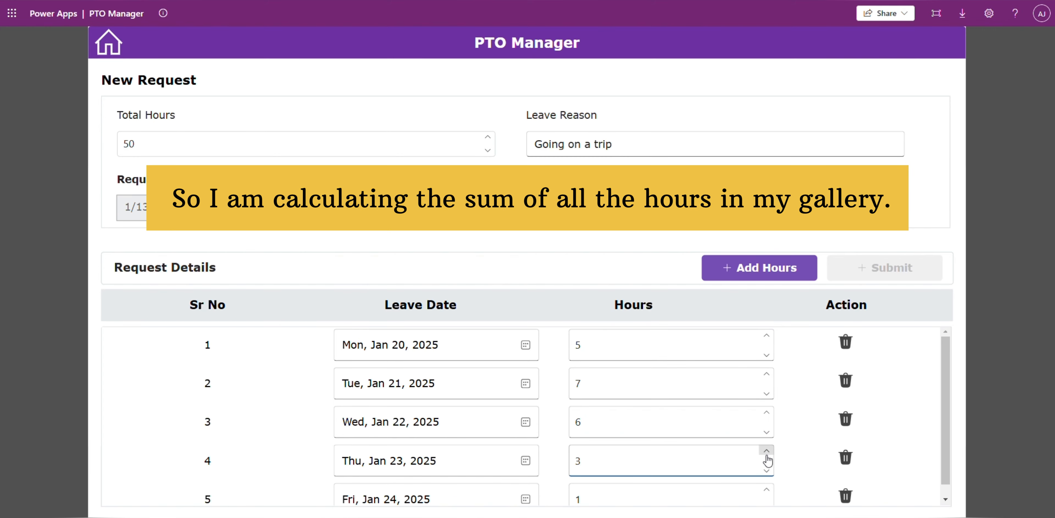
left_click(766, 453)
left_click(766, 453)
Step: Set the leave hours to 12 for January 24, 11 for January 22 and 14 for January 23
scroll(768, 460, "down", 1)
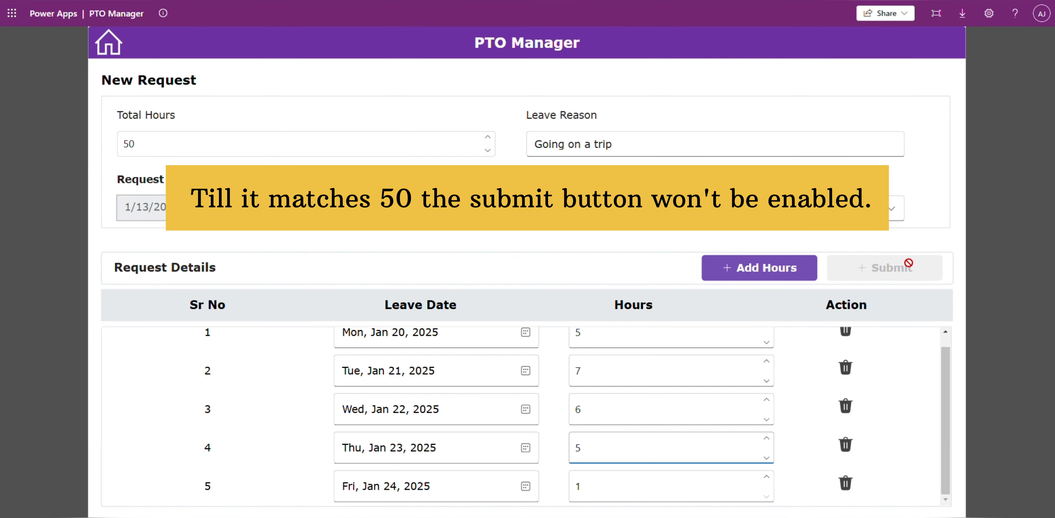
double_click(178, 146)
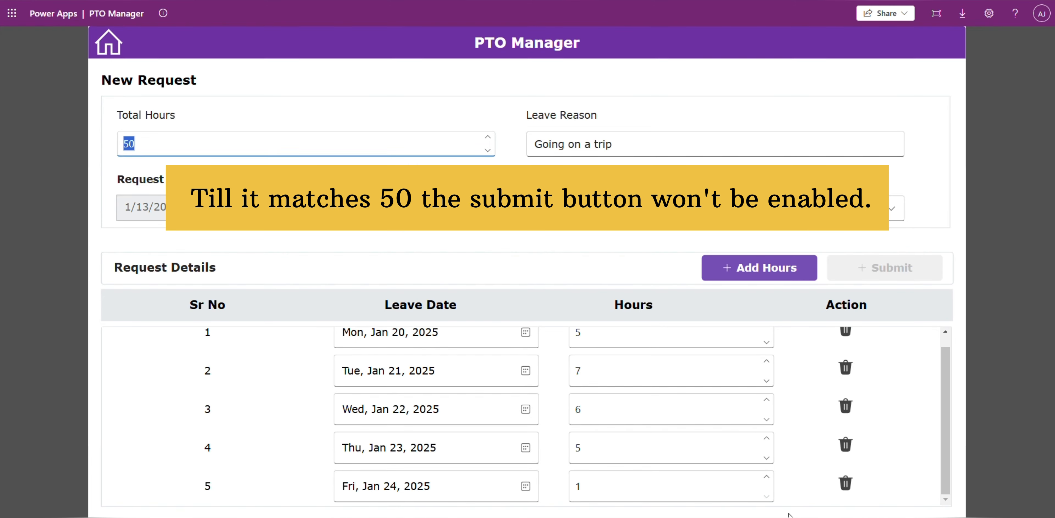
left_click(766, 480)
left_click(766, 480)
left_click(766, 479)
left_click(766, 479)
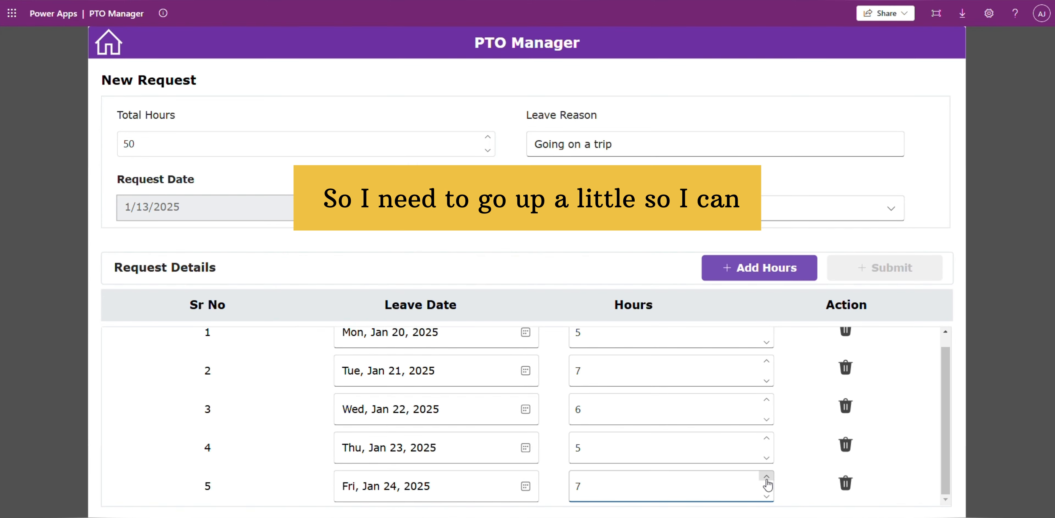
left_click(767, 400)
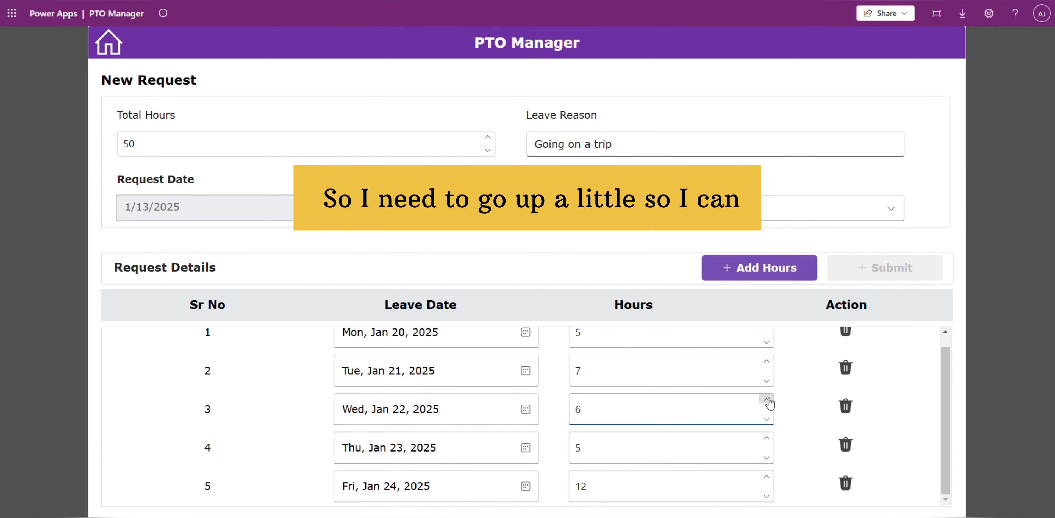
left_click(766, 400)
left_click(766, 400)
left_click(767, 400)
left_click(766, 401)
left_click(766, 438)
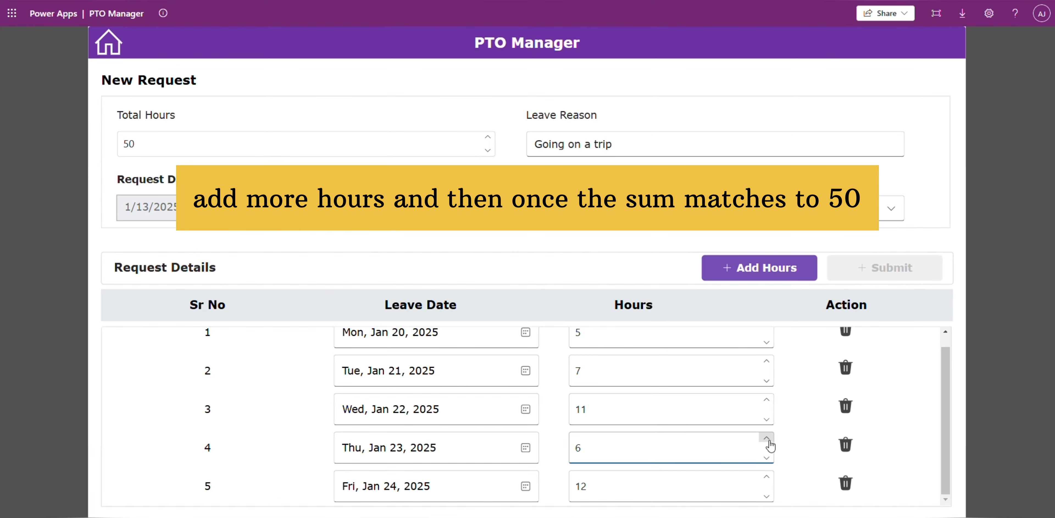
left_click(766, 439)
left_click(766, 439)
left_click(766, 439)
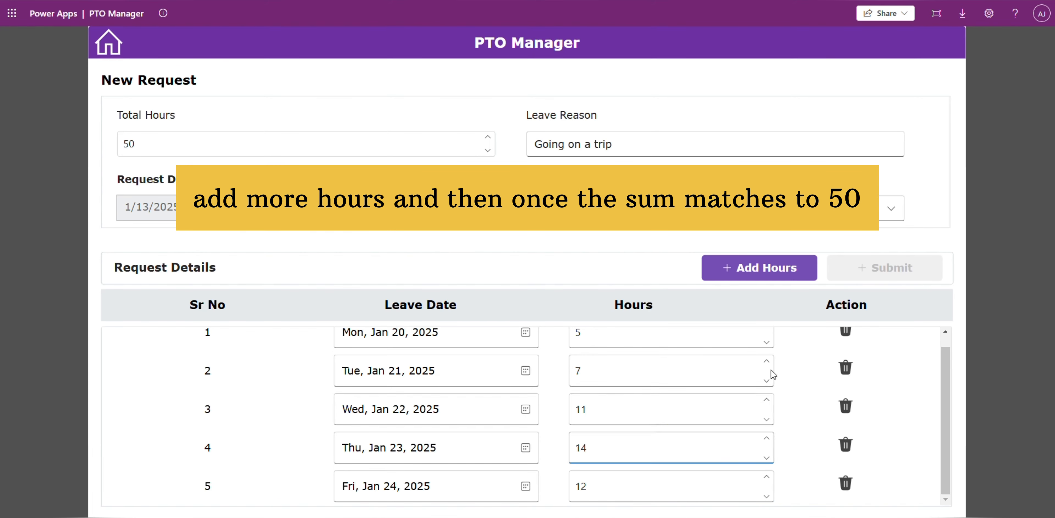
Step: Adjust the January 21 leave hours to 8 so that the row hours add up to the requested 50
left_click(767, 362)
left_click(767, 362)
left_click(767, 362)
left_click(766, 362)
left_click(767, 362)
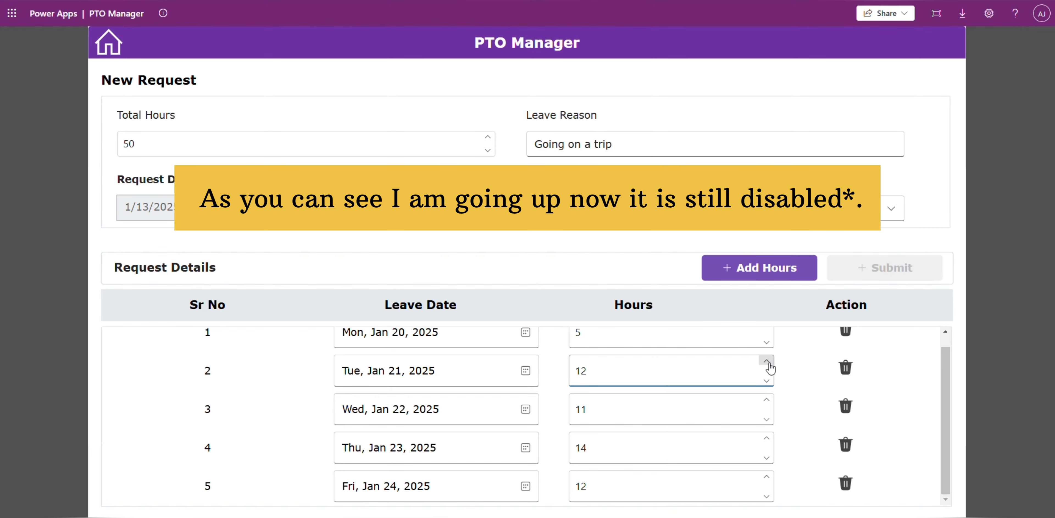
left_click(767, 361)
left_click(766, 381)
left_click(766, 381)
left_click(766, 382)
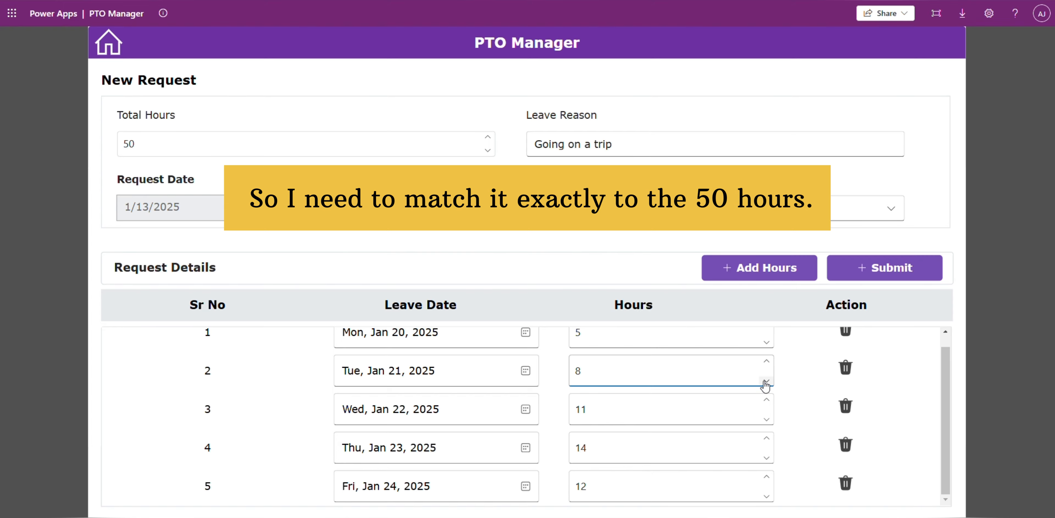
Step: Submit the leave request and go through the home screen to the manager screen
left_click(852, 281)
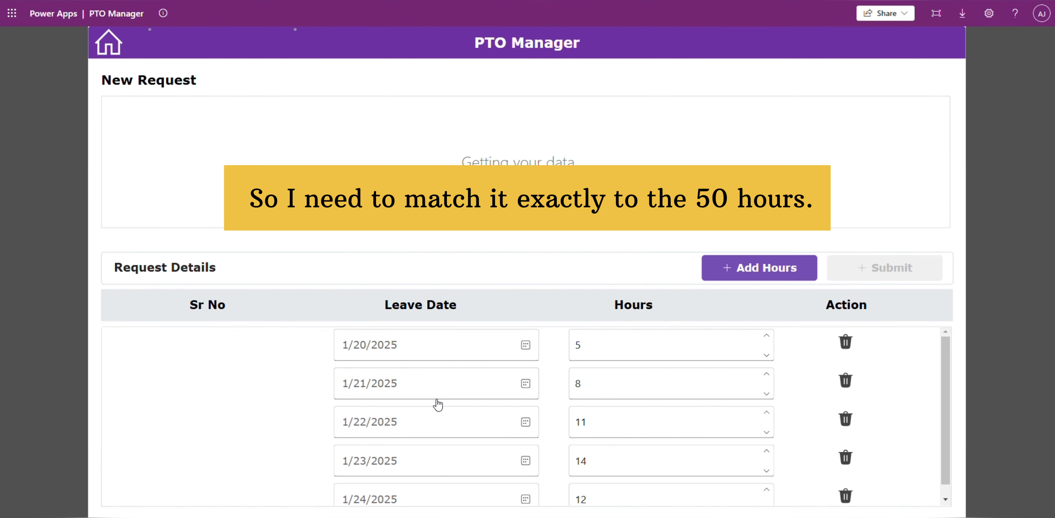
left_click(117, 59)
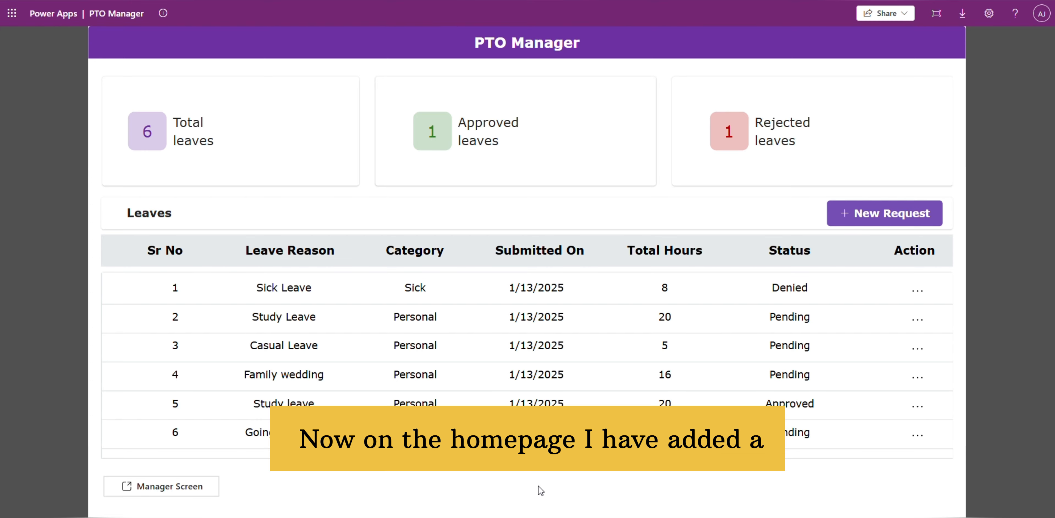
left_click(198, 495)
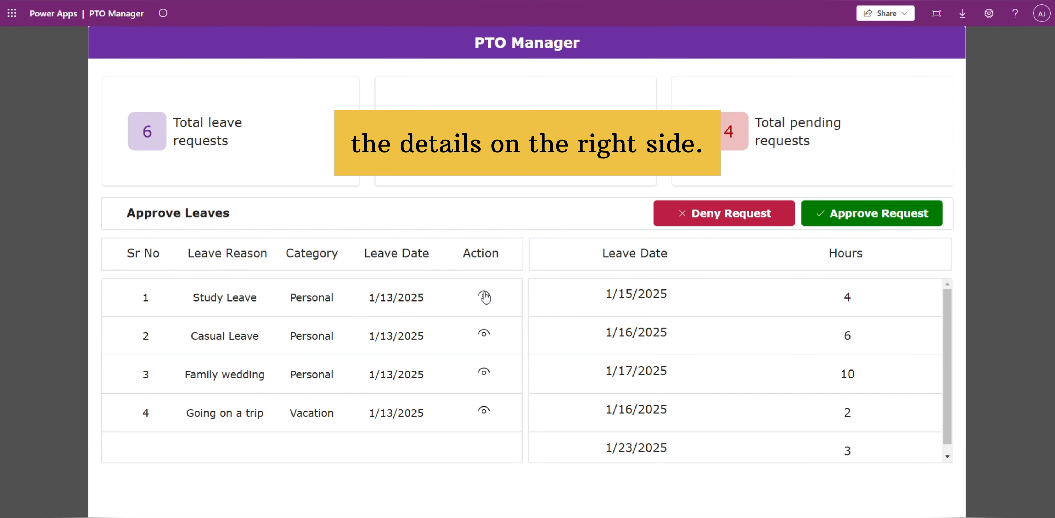
Step: View the leave dates and hours of the pending requests one after another on the manager screen
left_click(484, 333)
left_click(484, 371)
left_click(484, 411)
left_click(483, 333)
left_click(484, 295)
Step: Deny the Casual Leave request and approve the "Going on a trip" request
left_click(484, 334)
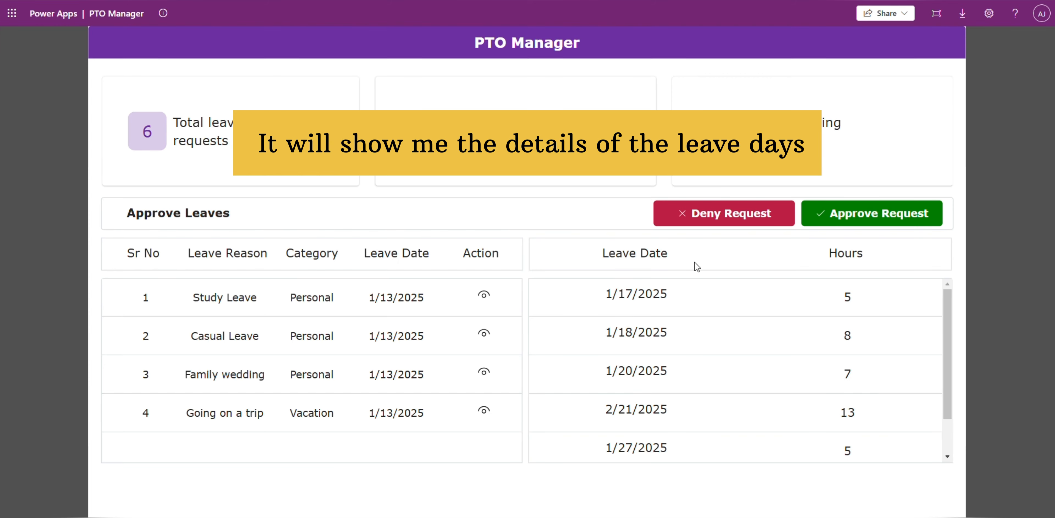
left_click(700, 224)
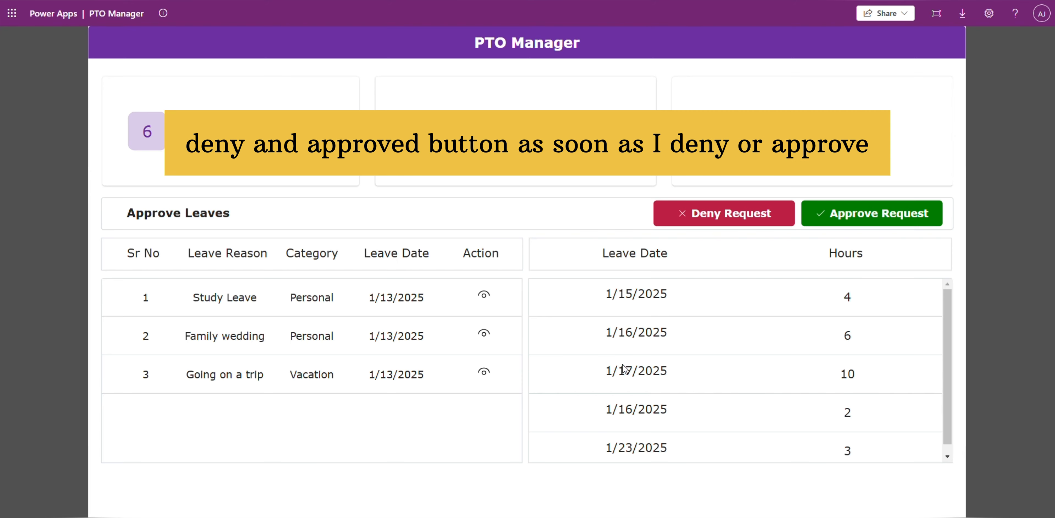
left_click(484, 373)
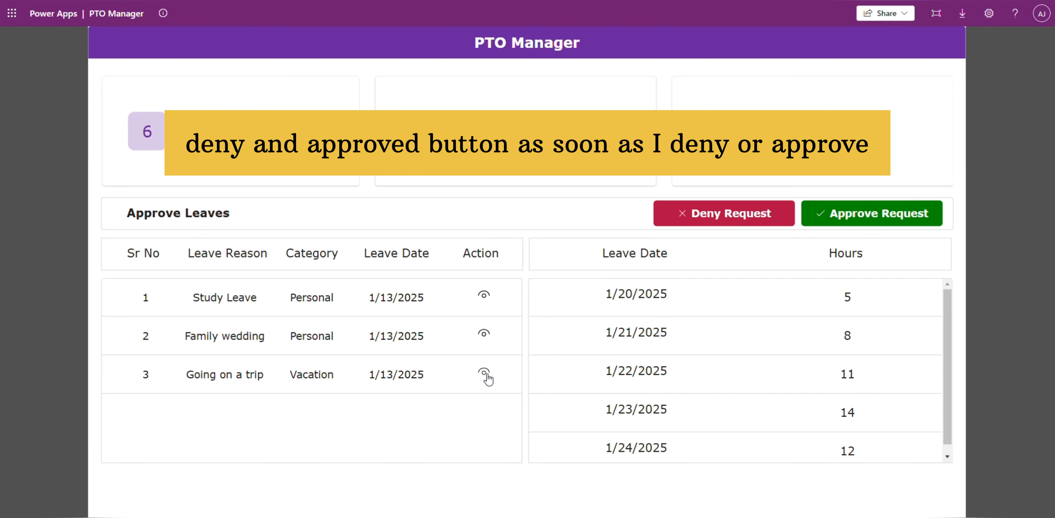
left_click(904, 220)
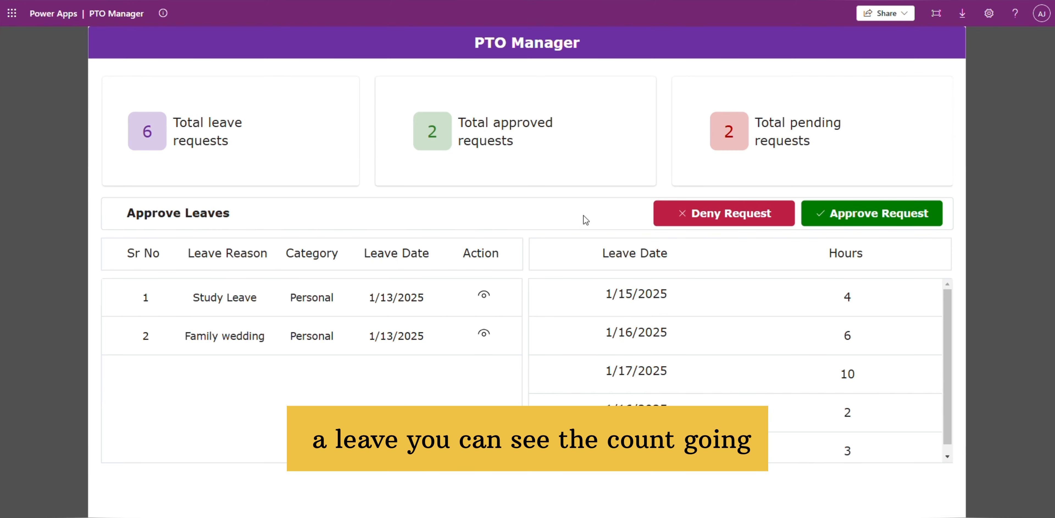